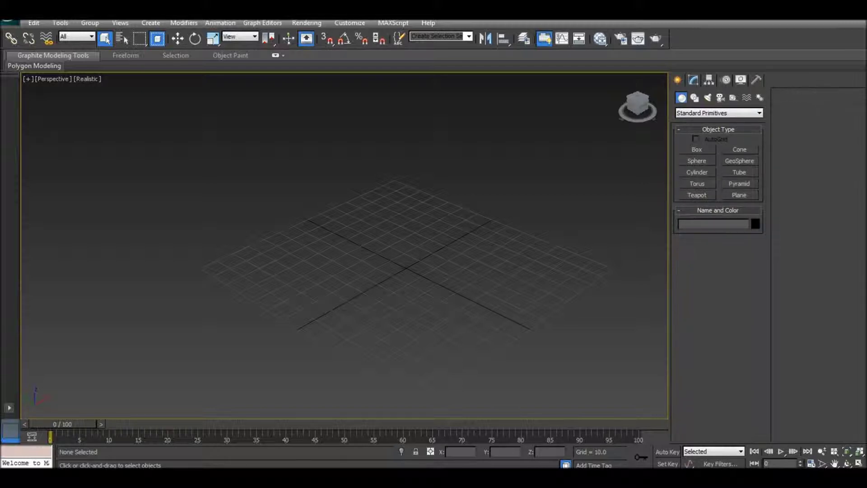
Step: Create a cylinder at the centre of the grid with a radius of about 8.8 and a height of about 68
click(697, 172)
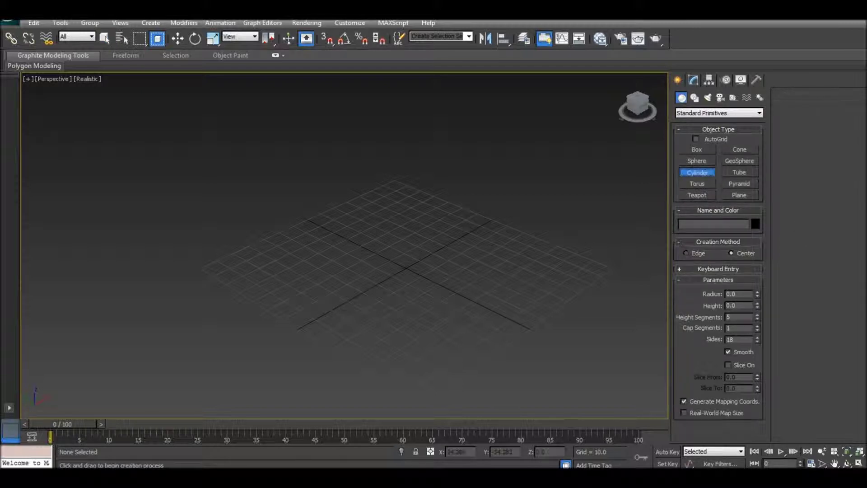
middle_drag(406, 268, 375, 273)
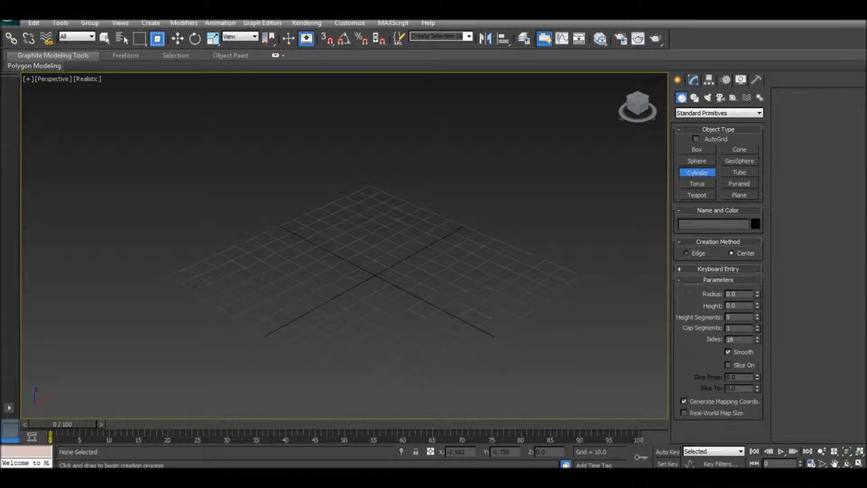
drag(376, 276, 393, 281)
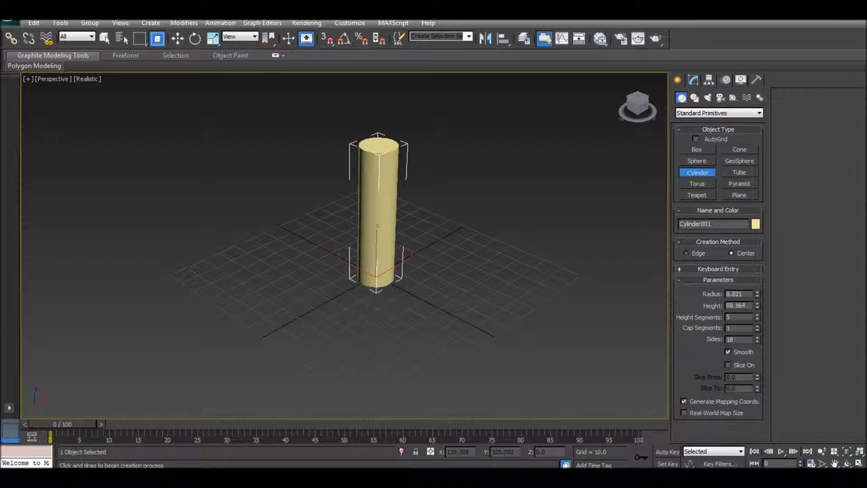
middle_drag(377, 212, 417, 243)
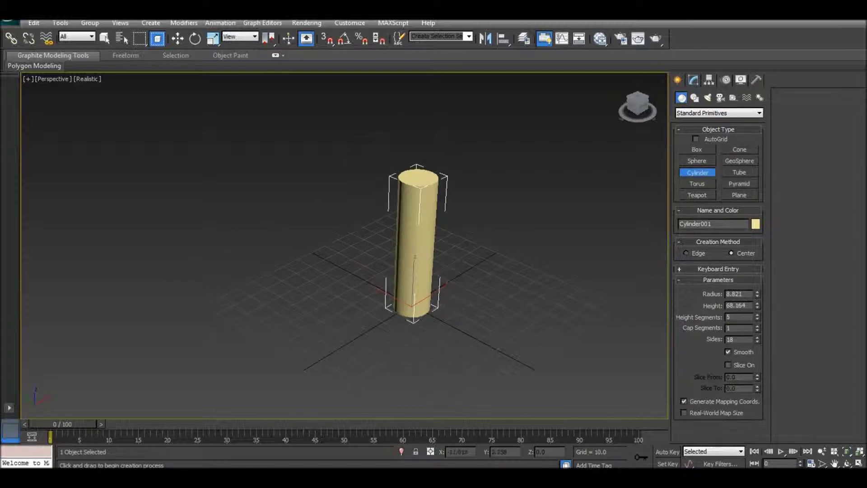
middle_drag(416, 244, 428, 285)
Step: Hide the viewport grid and convert the cylinder to an Editable Poly
key(g)
right_click(393, 351)
right_click(393, 351)
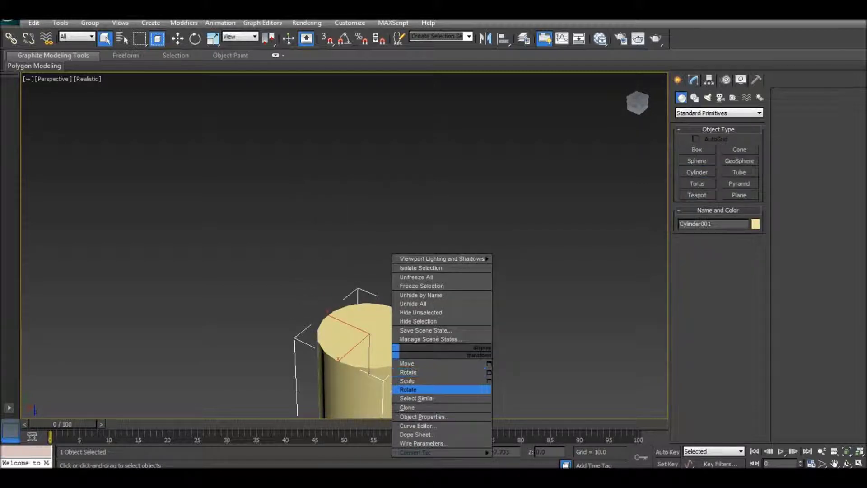
mouse_move(433, 452)
click(531, 443)
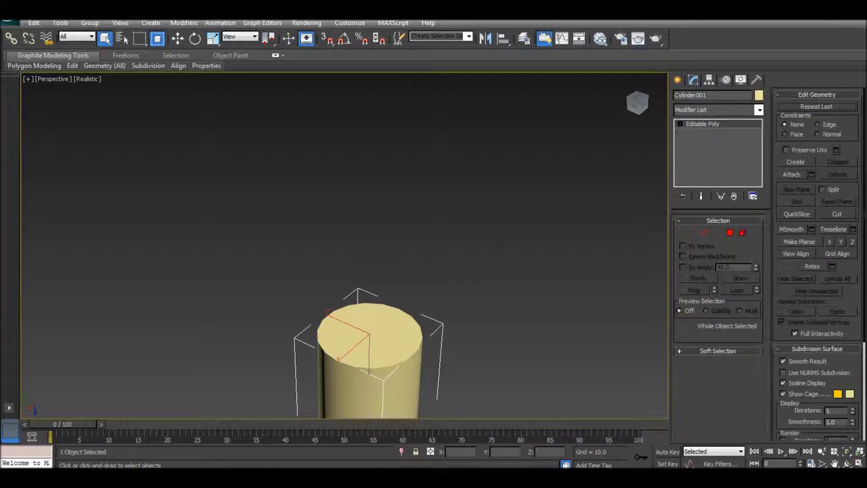
Step: Inset the cylinder's upper cap polygon slightly, leaving a thin ring around its edge
key(4)
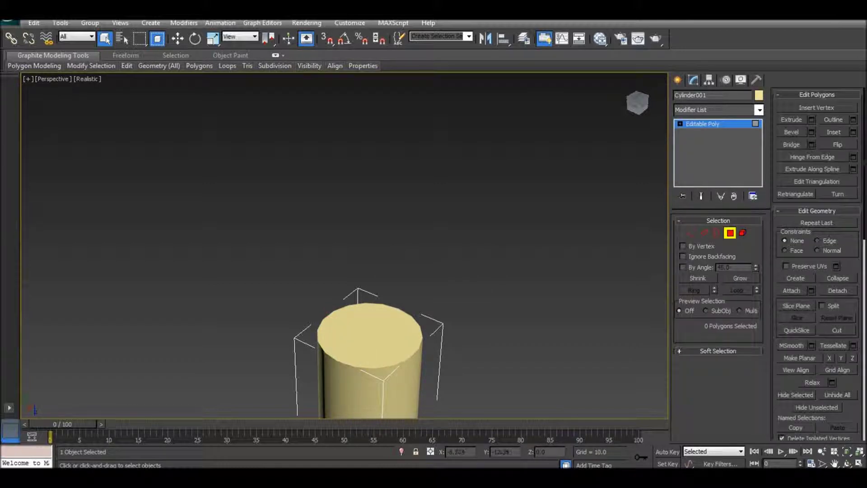
click(370, 334)
middle_drag(369, 334, 404, 298)
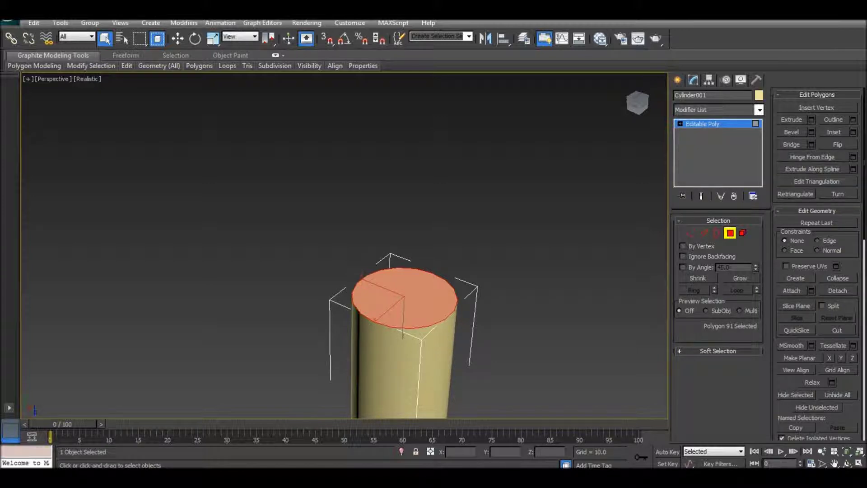
click(833, 132)
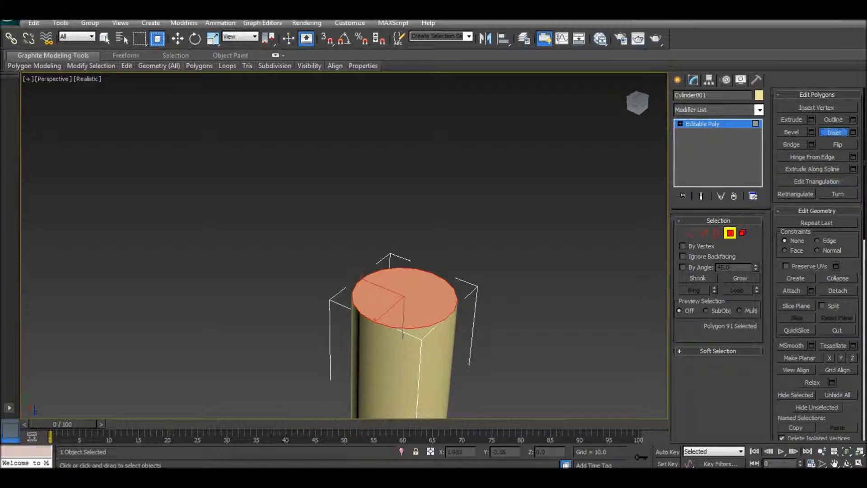
drag(402, 335, 402, 323)
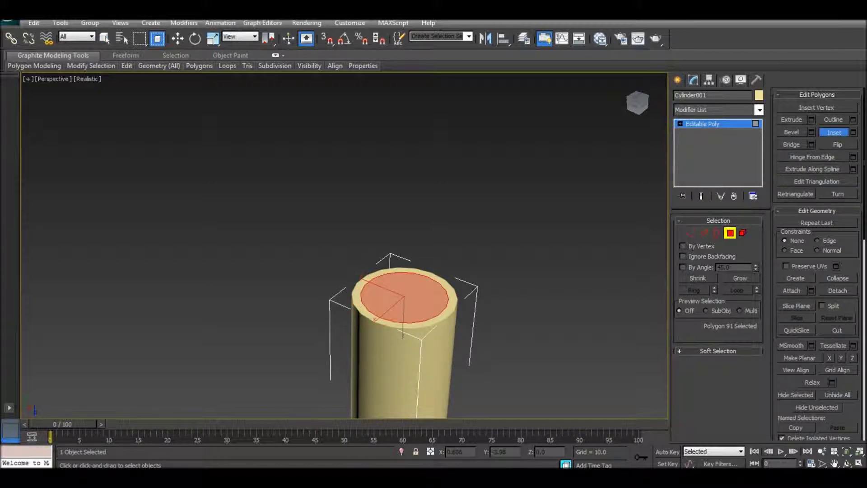
click(791, 132)
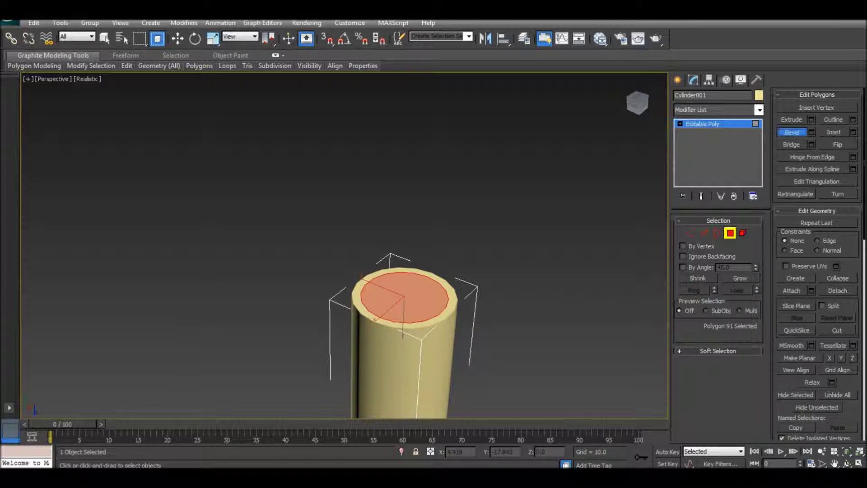
alt+middle_drag(361, 371, 340, 357)
drag(341, 357, 341, 339)
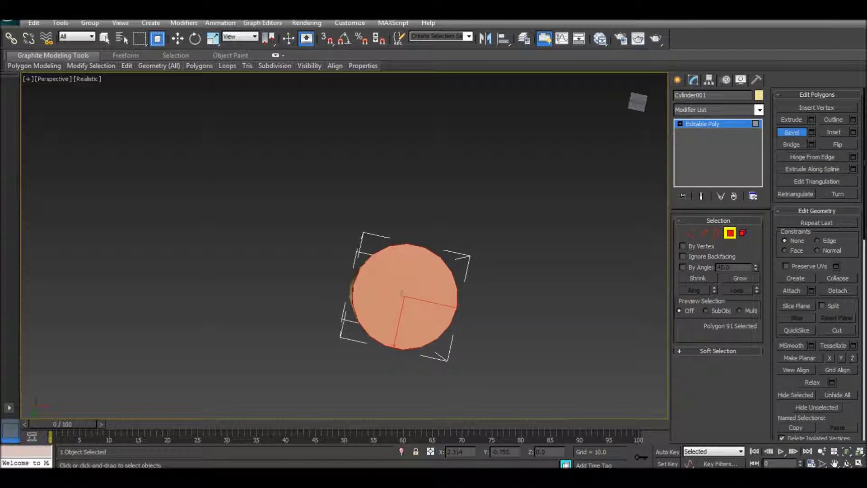
alt+middle_drag(341, 340, 341, 380)
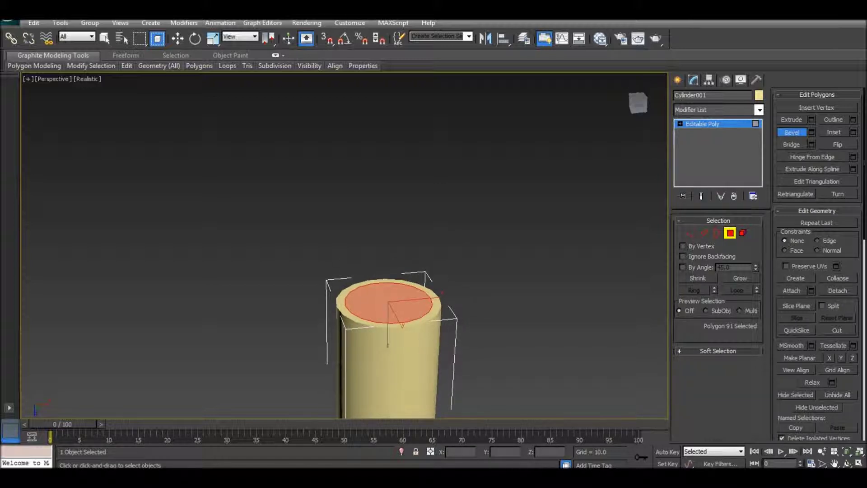
Step: Extrude the inset cap polygon a short distance outward to form a narrow neck
key(shift+e)
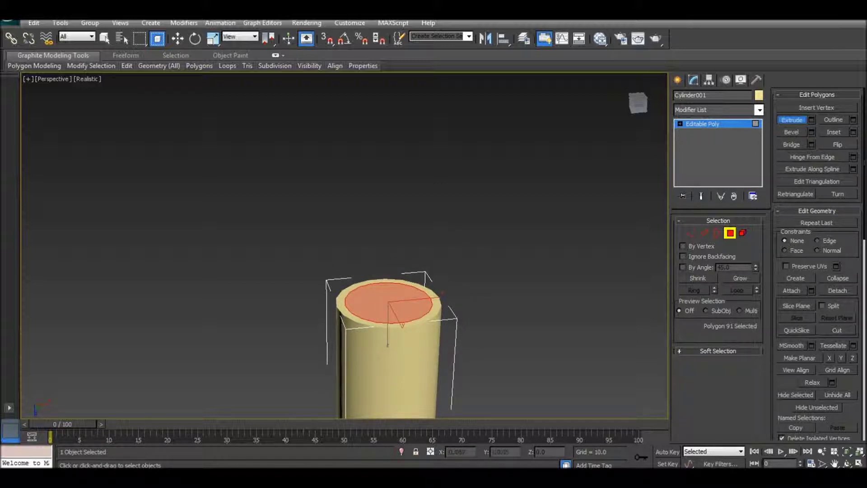
drag(389, 307, 389, 293)
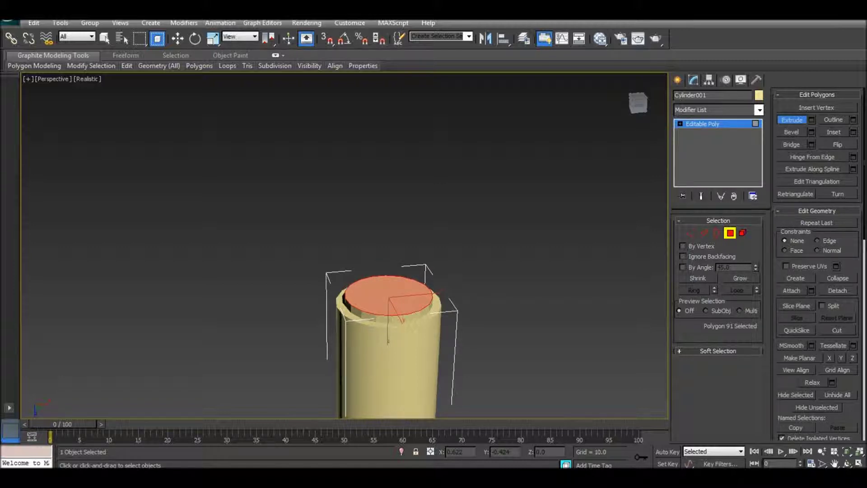
drag(389, 293, 389, 292)
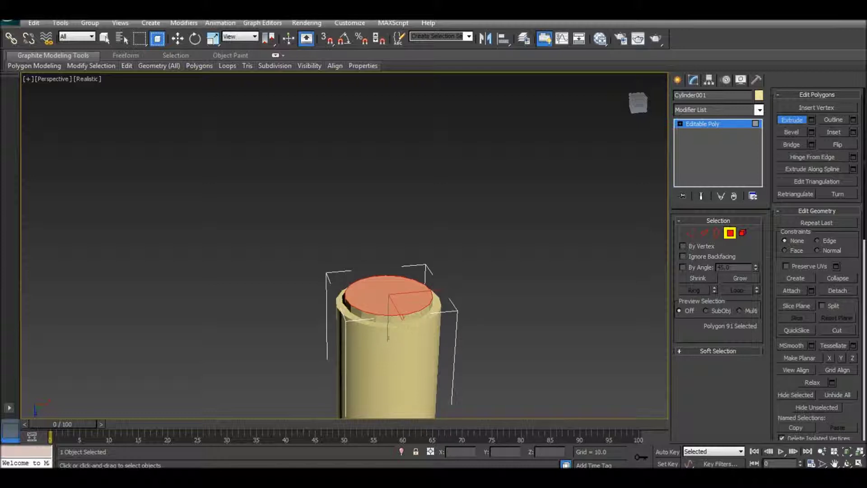
Step: Bevel the neck's end polygon outward until it matches the cylinder's full diameter
key(ctrl+shift+b)
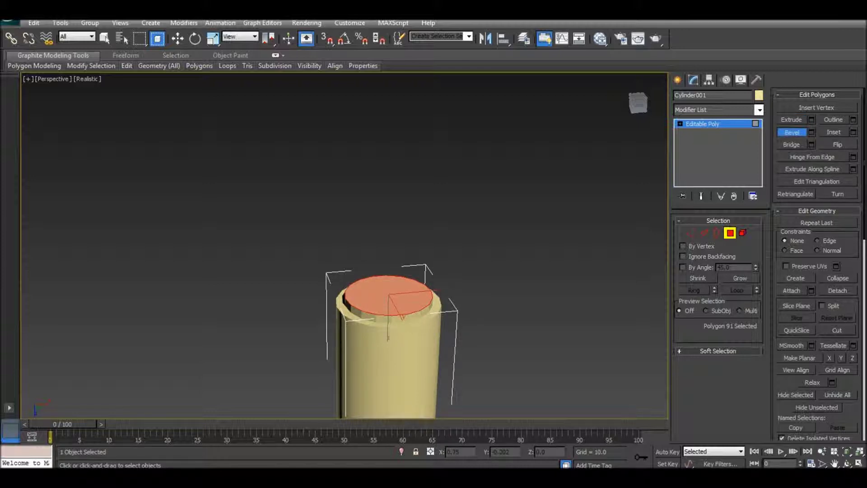
drag(402, 314, 402, 309)
alt+middle_drag(388, 226, 401, 282)
mouse_move(401, 283)
mouse_down()
mouse_move(401, 298)
mouse_move(401, 280)
mouse_up()
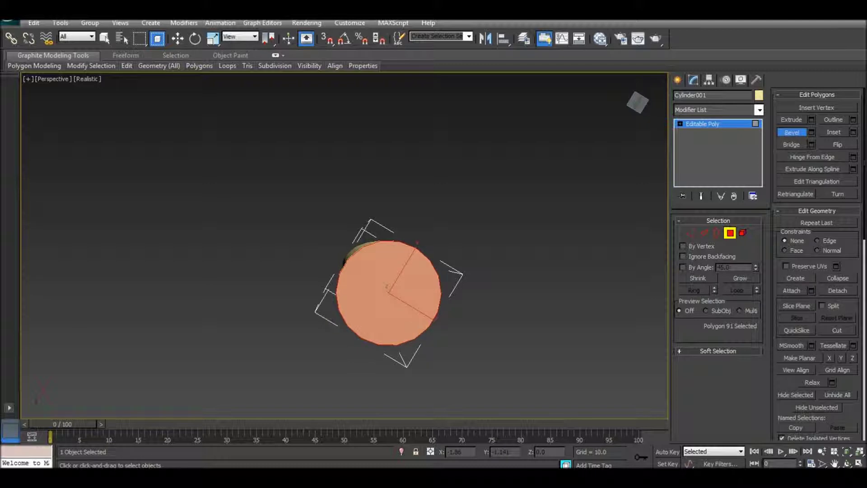
Step: Extrude the widened polygon slightly to form a thin rim disc, and clear the polygon selection
alt+middle_drag(401, 280, 399, 239)
key(shift+e)
drag(389, 344, 389, 335)
key(ctrl+d)
Step: Inset the rim disc's outer face down to a small central circle
alt+middle_drag(389, 336, 451, 205)
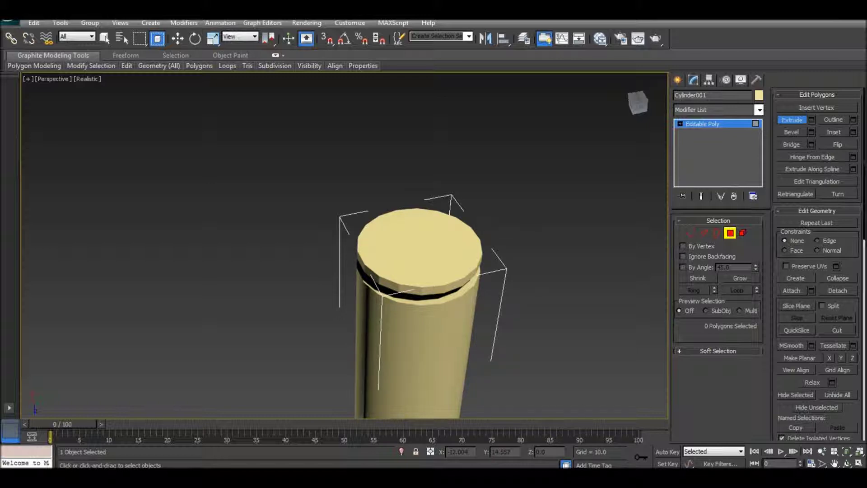
click(420, 244)
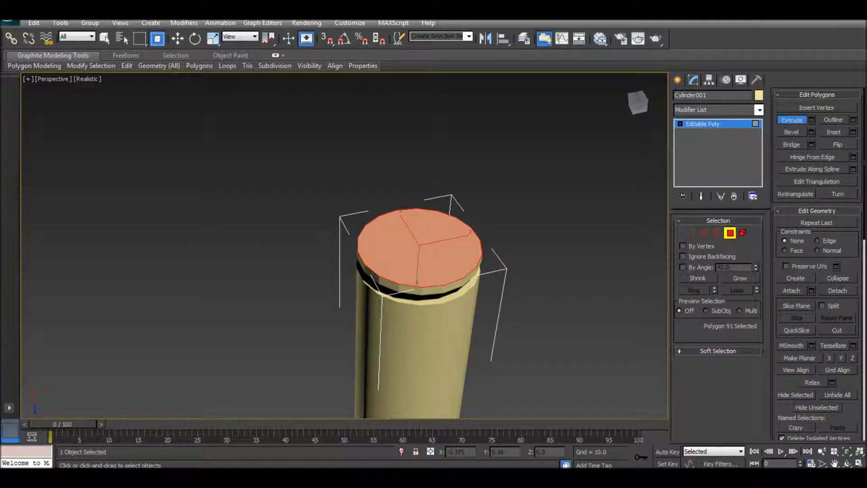
middle_drag(419, 246, 413, 267)
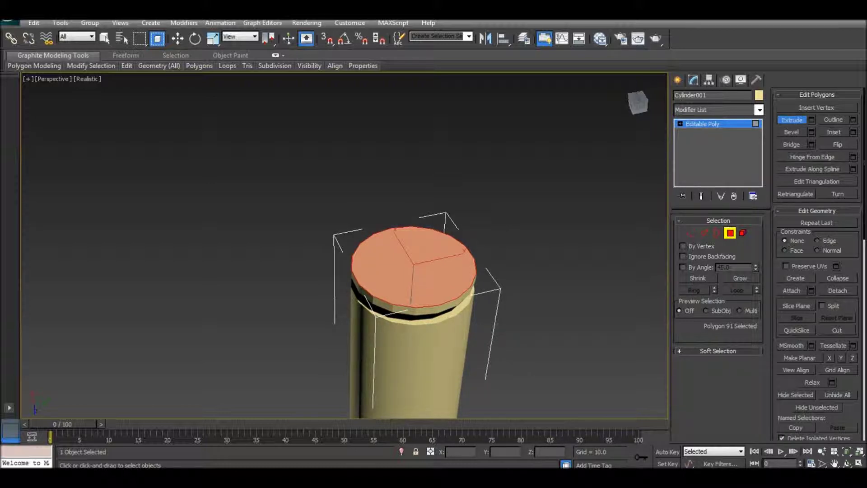
click(834, 132)
drag(413, 271, 409, 248)
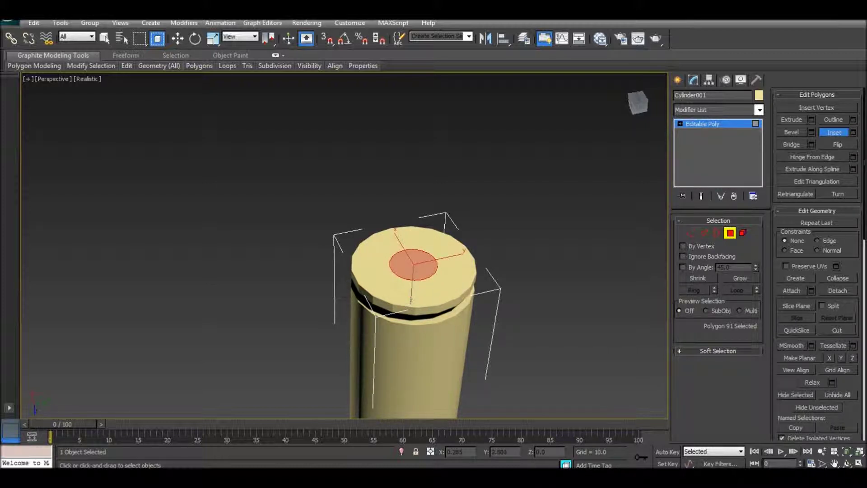
alt+middle_drag(413, 271, 413, 253)
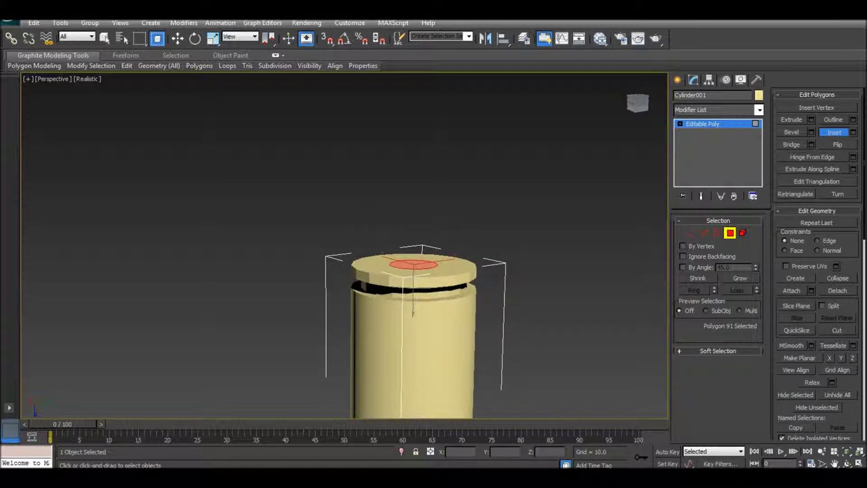
alt+middle_drag(413, 312, 413, 317)
key(ctrl+shift+b)
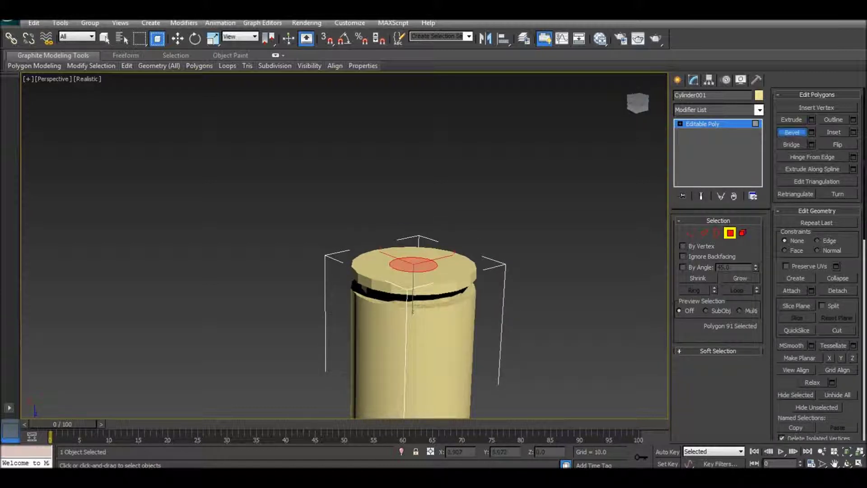
drag(412, 312, 413, 308)
alt+middle_drag(412, 309, 410, 294)
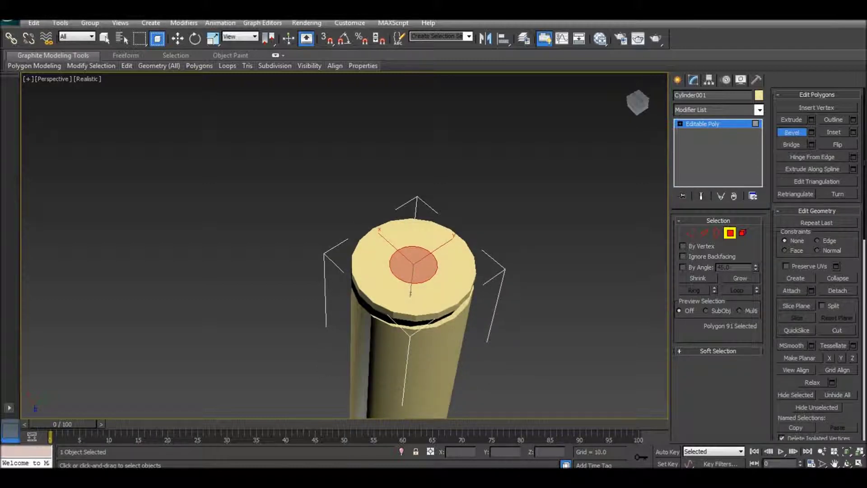
Step: Extrude the small central circle slightly outward from the rim face, and clear the polygon selection
key(shift+e)
alt+middle_drag(410, 294, 410, 303)
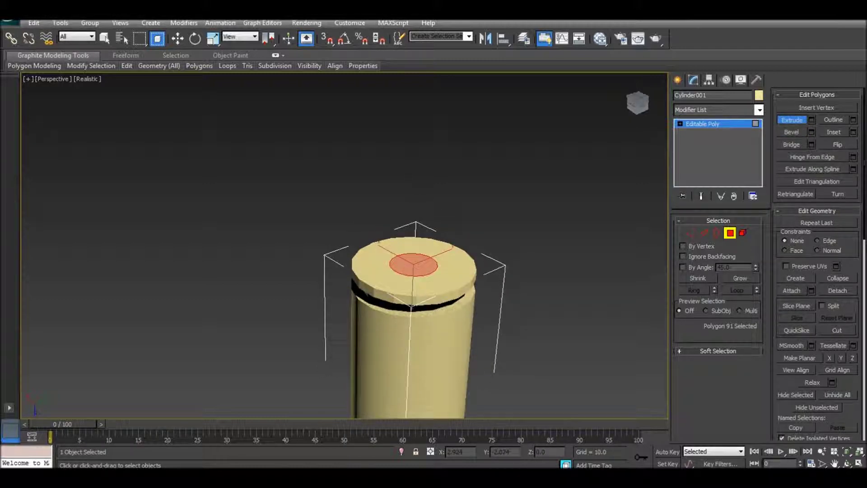
drag(410, 304, 410, 298)
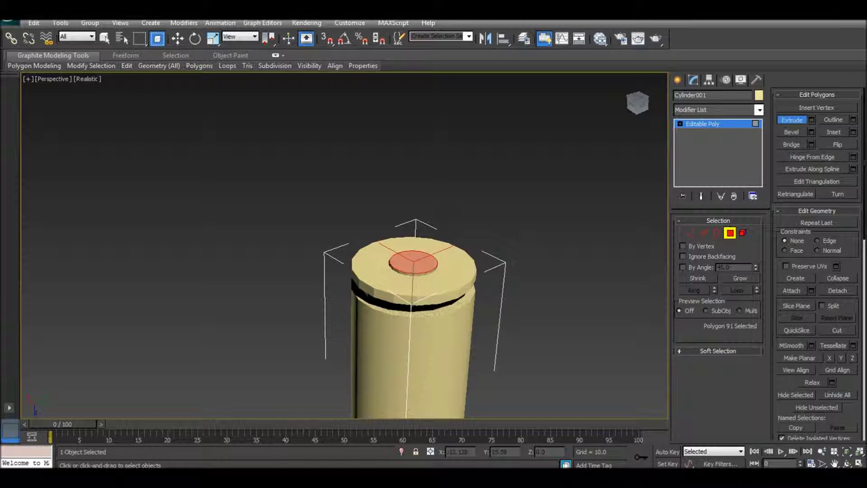
key(ctrl+d)
Step: Inset the cap polygon at the cylinder's opposite, unmodified end by a very small amount
alt+middle_drag(410, 298, 411, 271)
scroll(371, 257, down, 4)
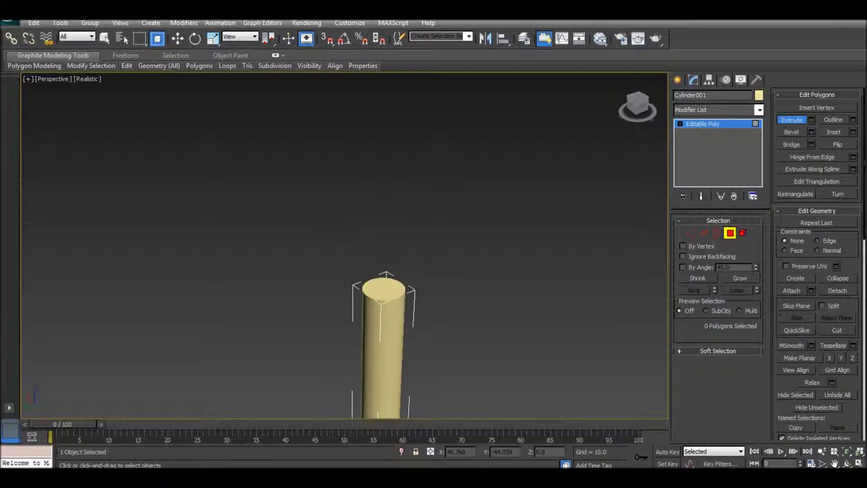
scroll(393, 343, up, 4)
scroll(424, 343, up, 3)
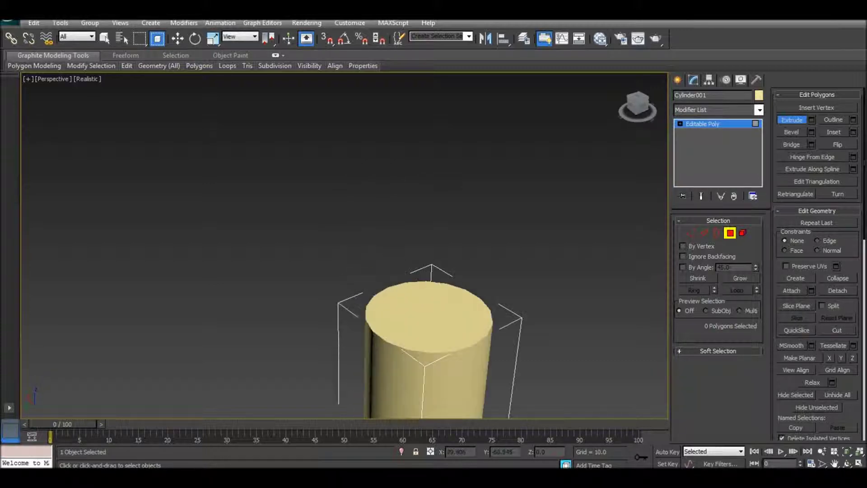
alt+middle_drag(411, 271, 400, 253)
click(405, 289)
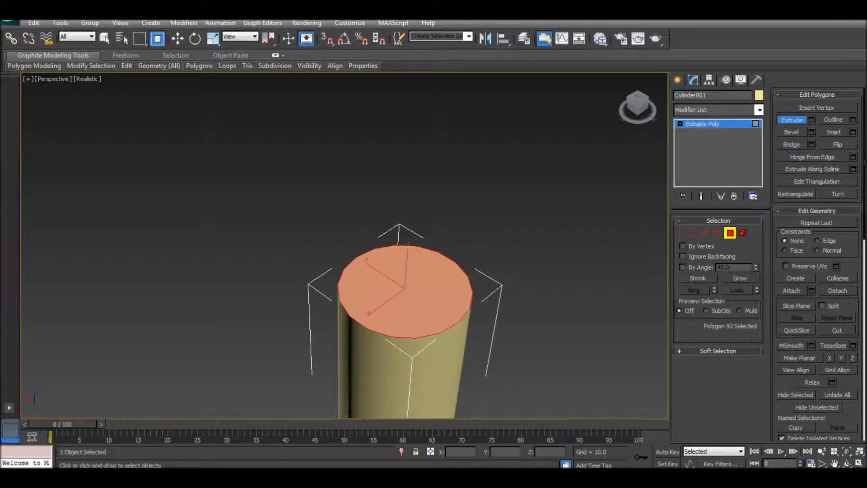
click(834, 132)
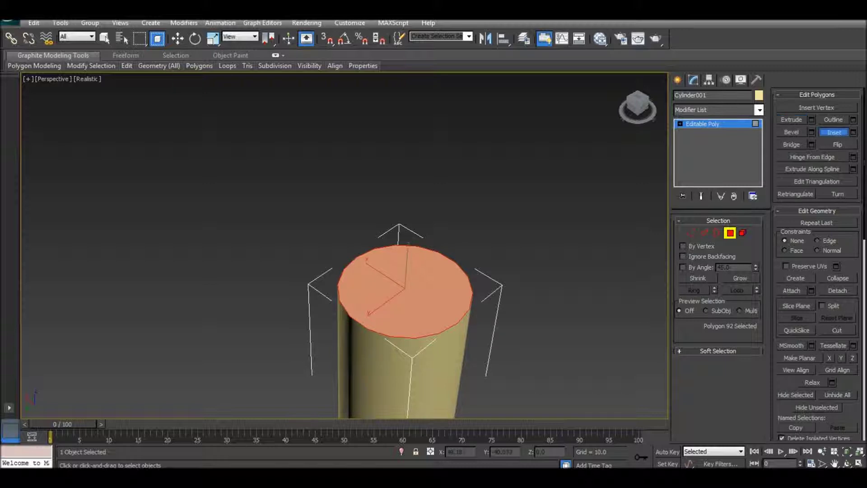
drag(406, 289, 406, 276)
Step: Extrude the inset polygon at the plain end outward to lengthen the body by about one cylinder diameter
alt+middle_drag(406, 317, 375, 303)
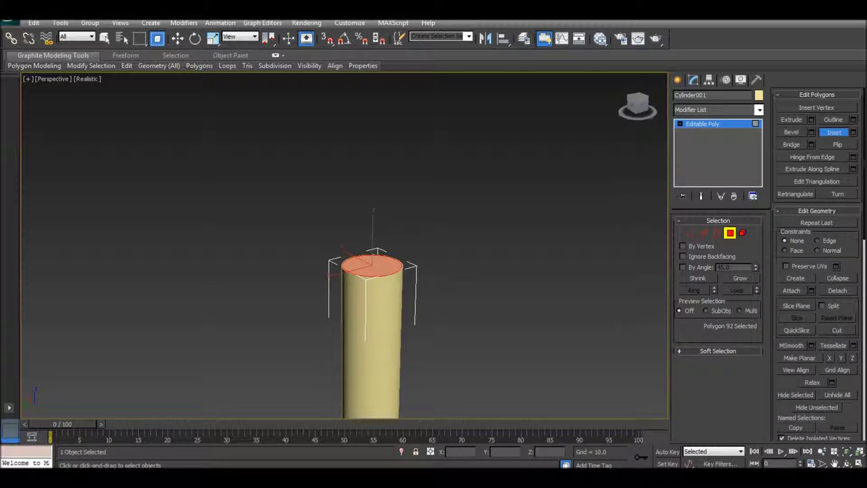
key(r)
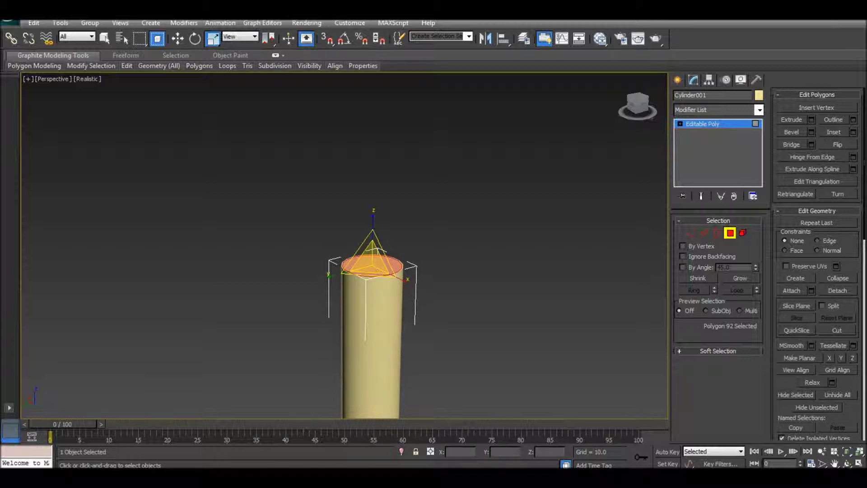
key(shift+e)
drag(373, 266, 373, 215)
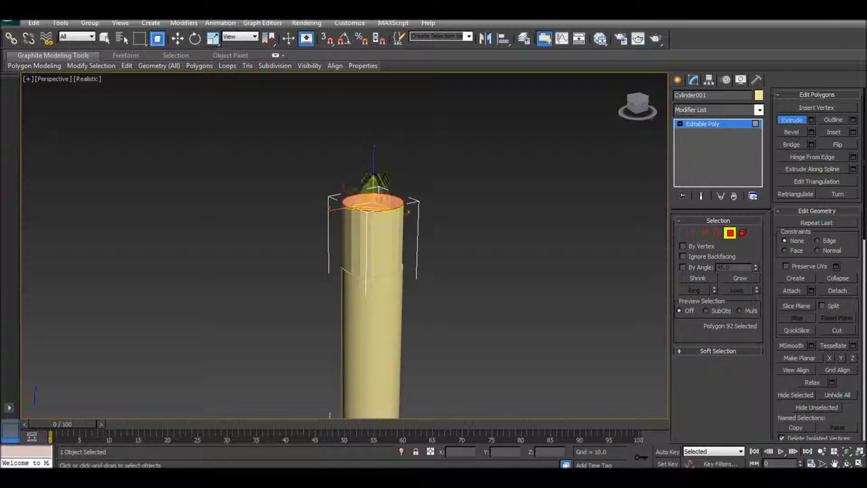
Step: Scale down the polygon at the outer end of the extruded section so that the section tapers
key(r)
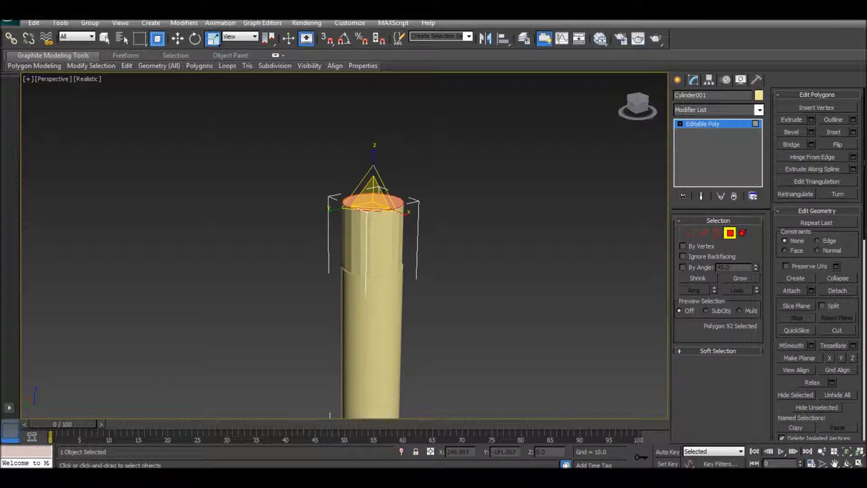
drag(374, 185, 381, 197)
middle_drag(381, 197, 384, 211)
Step: Extrude the tapered section's end polygon outward again and scale it to about 62%
click(792, 120)
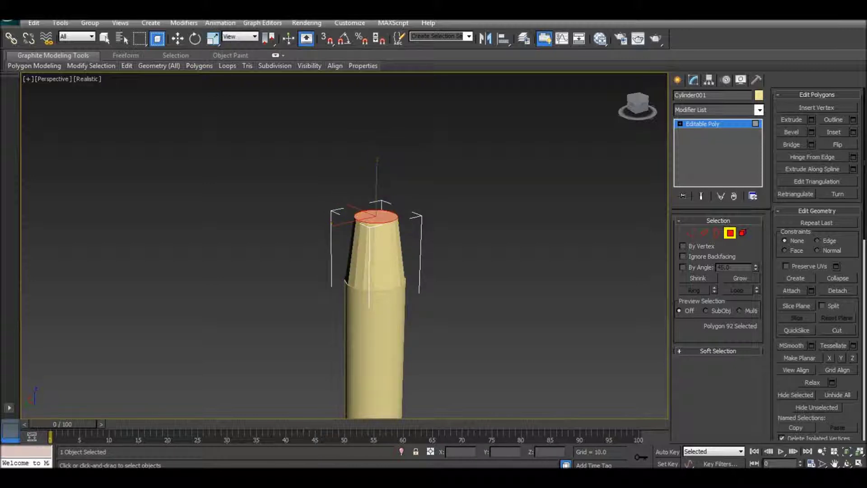
drag(376, 195, 376, 189)
key(r)
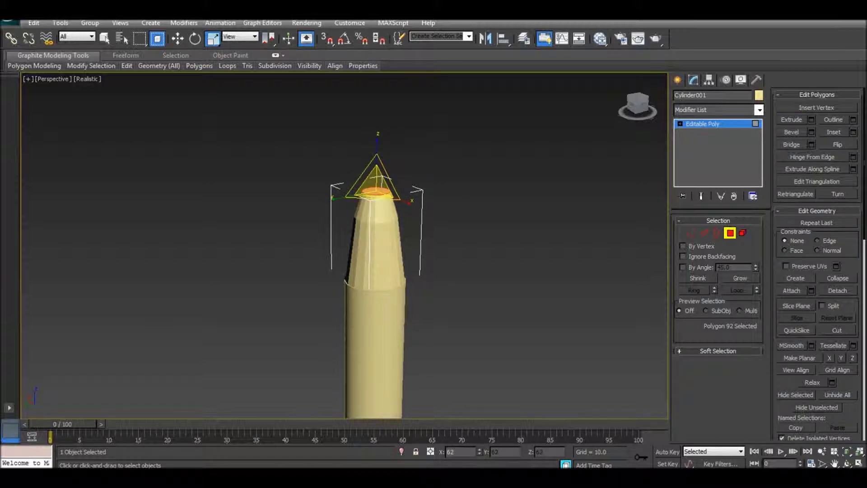
drag(377, 190, 376, 190)
Step: Extrude the end polygon once more, scale it to about 27% to form the bullet's tip, and clear the selection
key(shift+e)
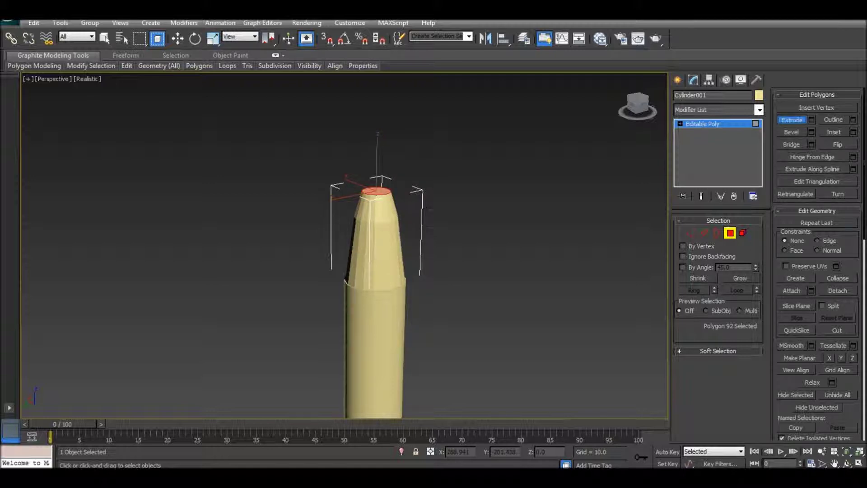
mouse_move(376, 190)
mouse_down()
mouse_move(376, 171)
mouse_move(378, 186)
mouse_up()
key(r)
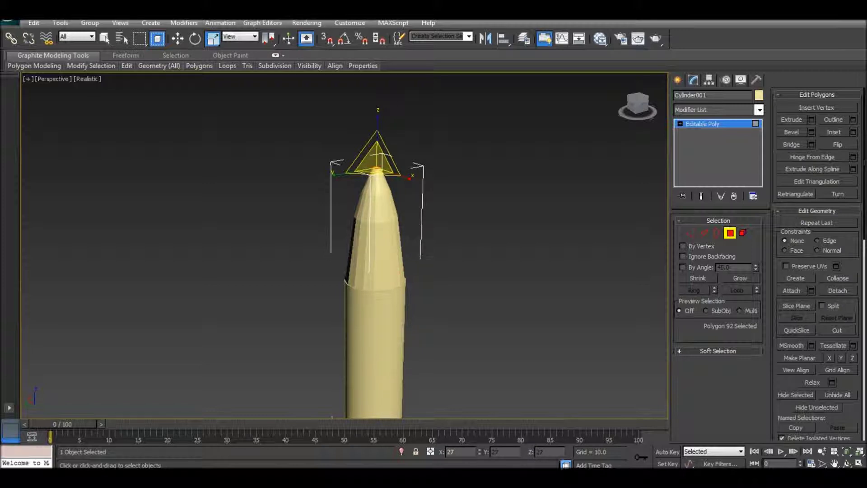
key(ctrl+d)
Step: Examine the finished bullet's overall shape and the facets of its tapered tip from several angles and distances
key(z)
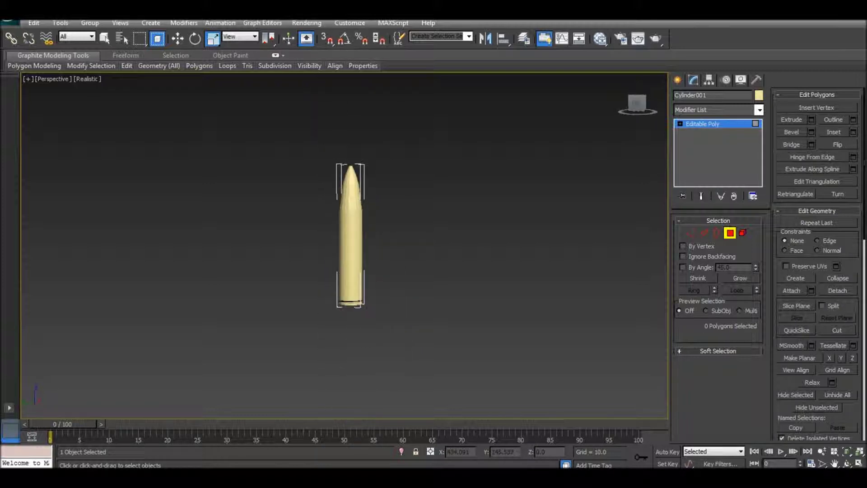
scroll(343, 282, up, 4)
middle_drag(357, 189, 356, 325)
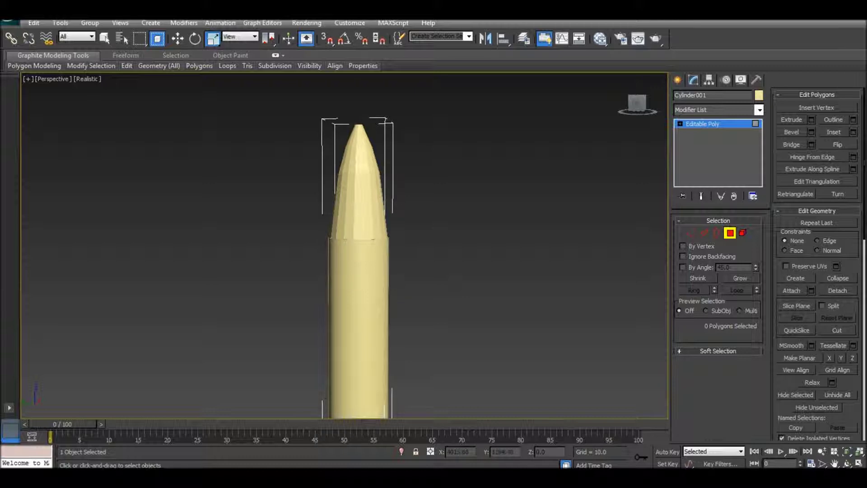
key(z)
alt+middle_drag(357, 226, 356, 384)
key(z)
alt+middle_drag(357, 225, 384, 244)
middle_drag(451, 226, 357, 244)
scroll(368, 181, up, 4)
scroll(356, 239, down, 6)
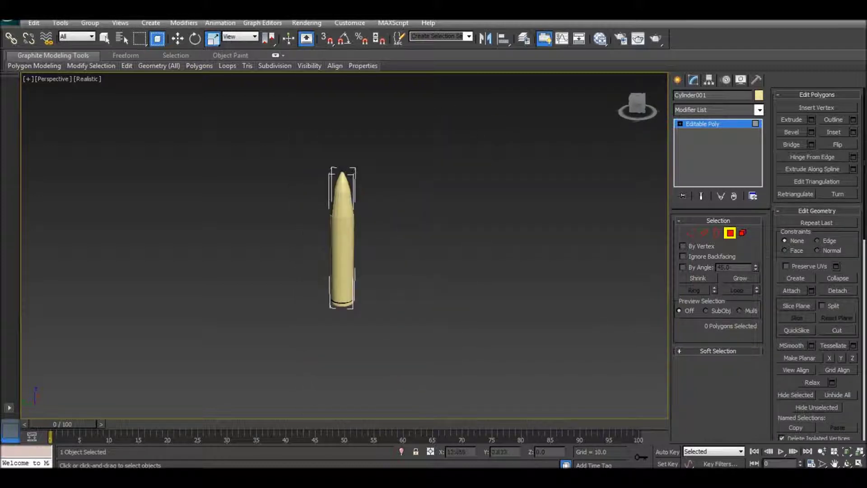
scroll(342, 201, up, 5)
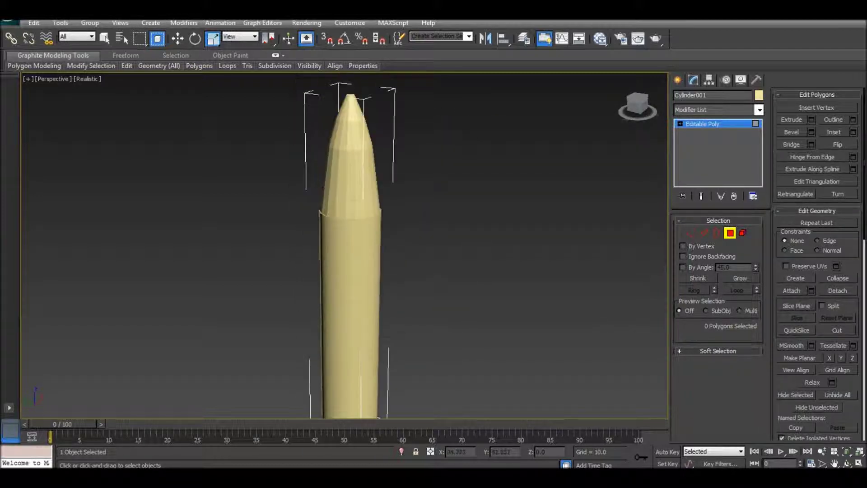
click(352, 212)
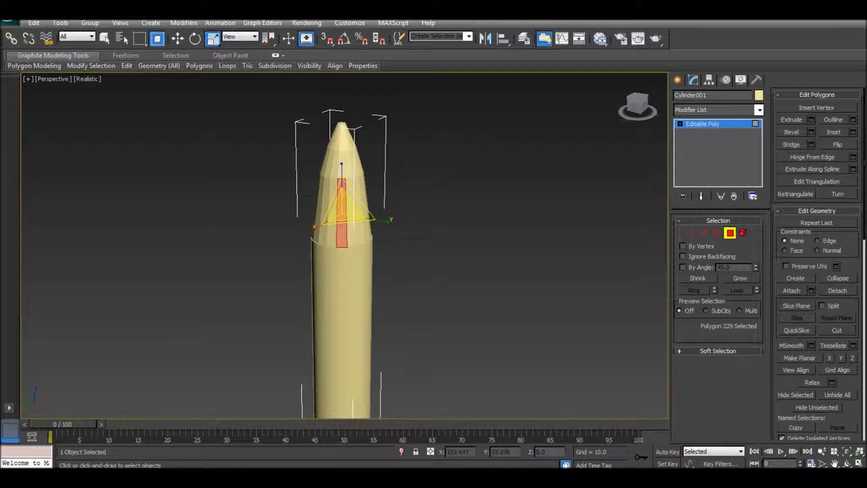
scroll(338, 244, down, 5)
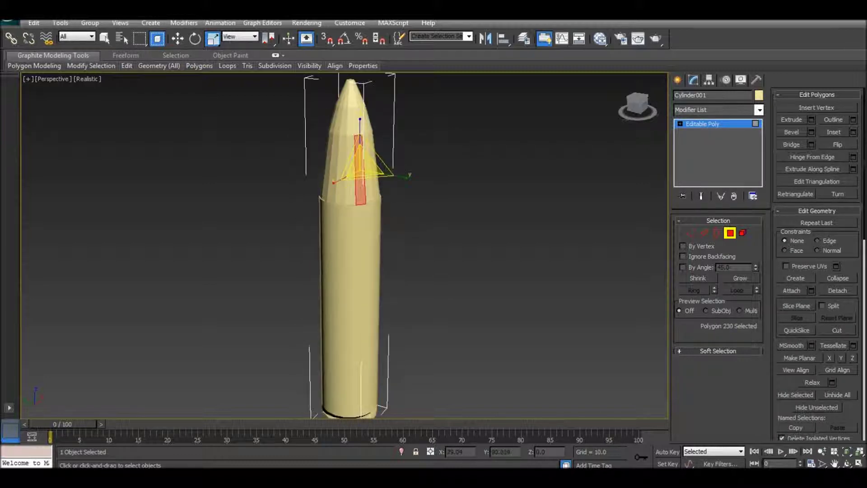
scroll(330, 244, up, 1)
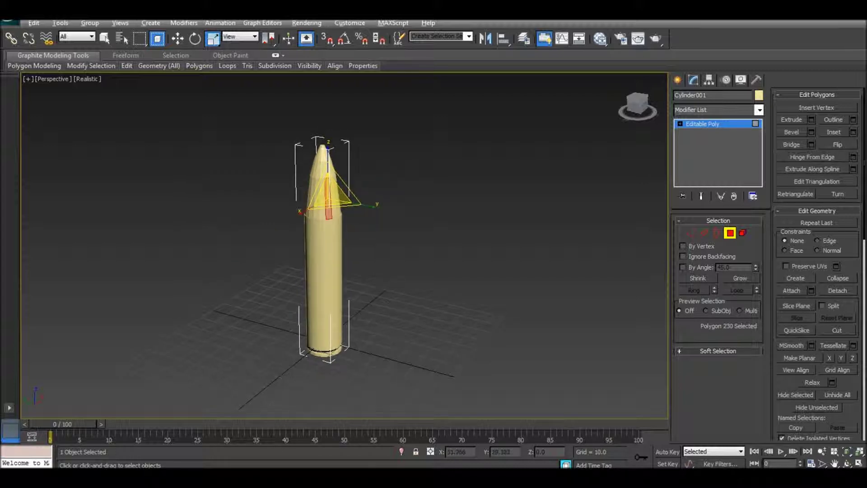
middle_drag(334, 244, 294, 192)
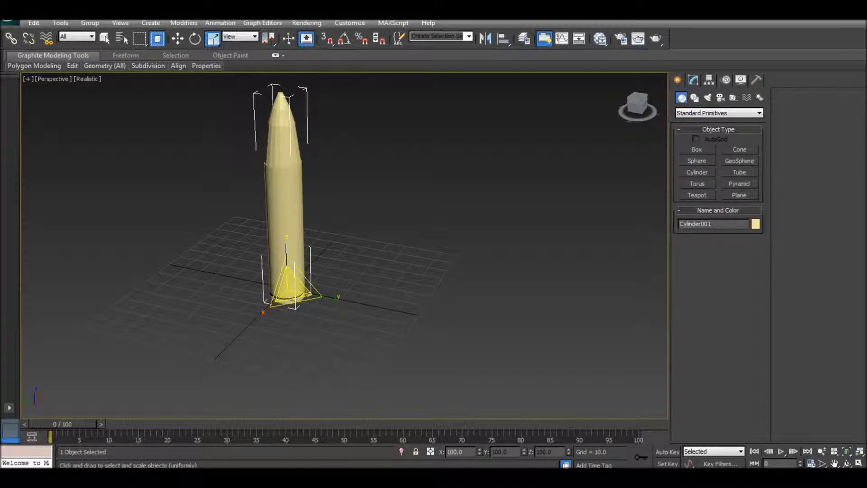
click(697, 172)
drag(380, 296, 402, 302)
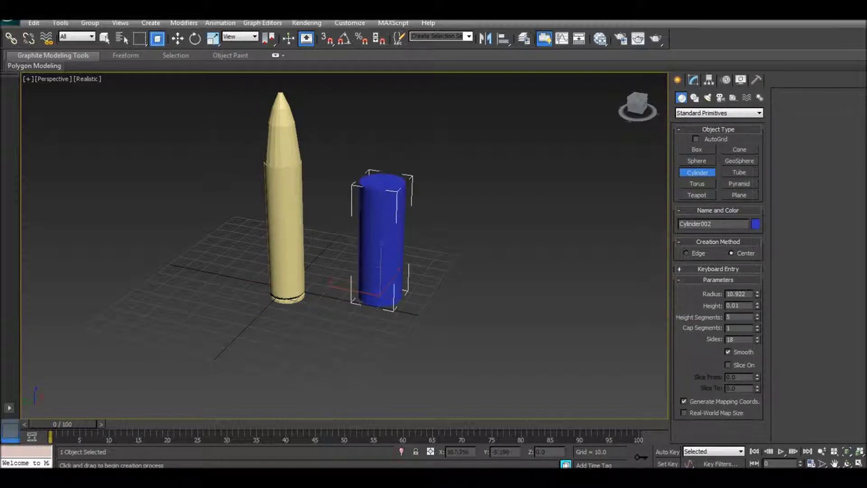
key(Escape)
Step: Create a second cylinder beside the bullet, about 9.1 in radius and 22.4 in height, and hide the viewport grid
middle_drag(343, 226, 338, 191)
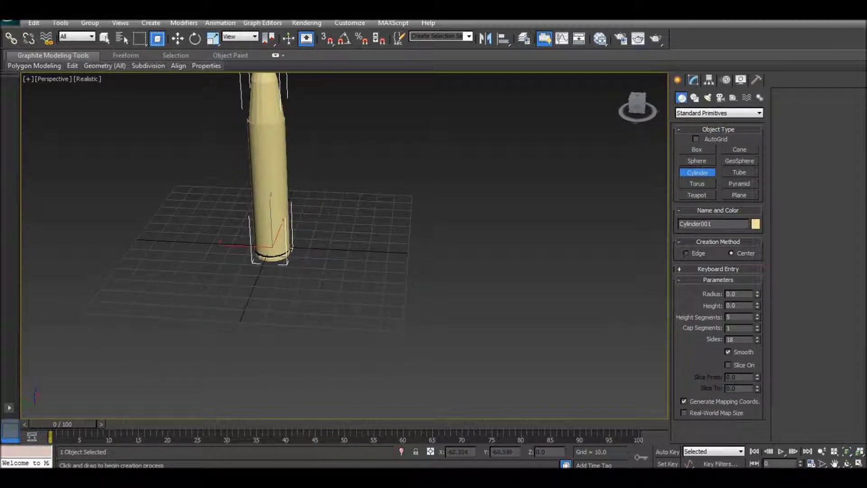
drag(381, 319, 401, 318)
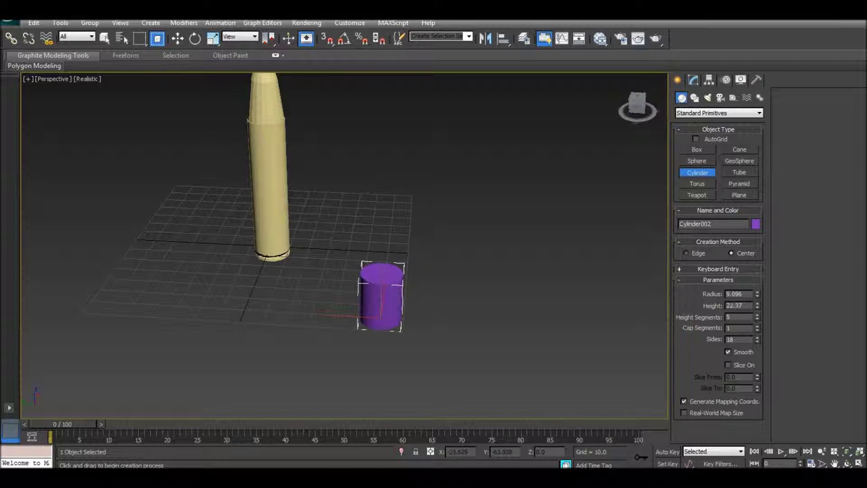
alt+middle_drag(384, 293, 397, 291)
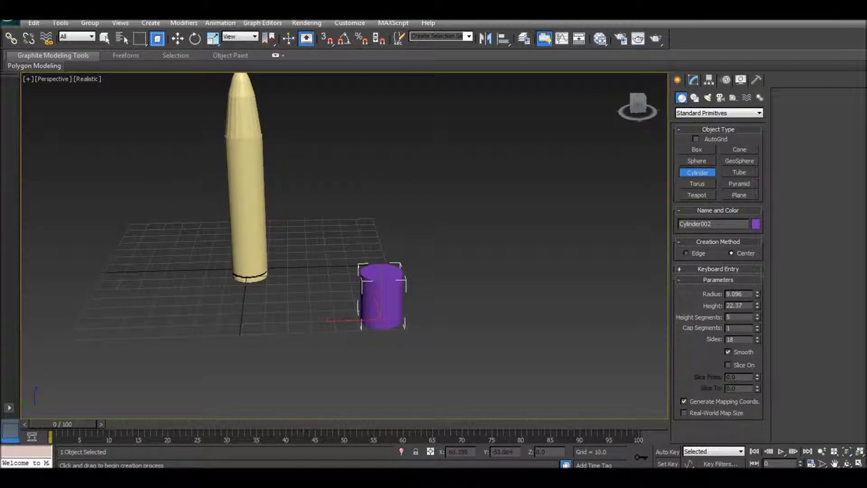
key(g)
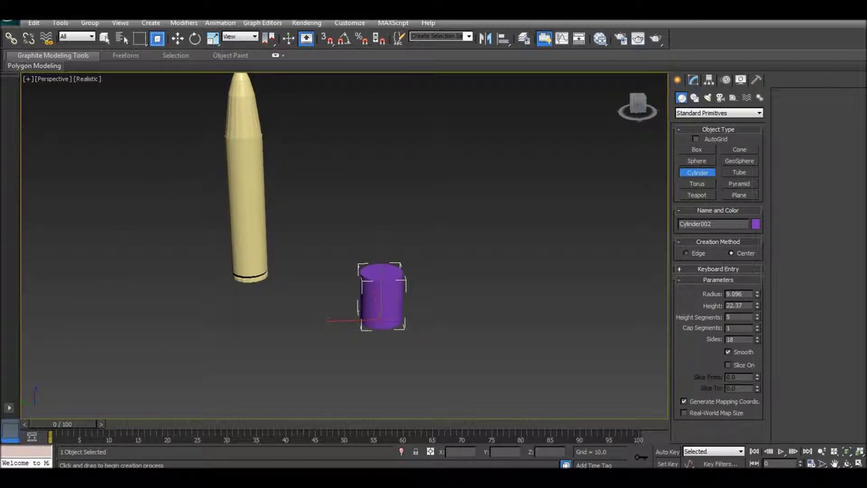
Step: Set the new cylinder's number of sides to 150
click(757, 337)
drag(757, 337, 758, 316)
drag(757, 339, 757, 332)
text(1)
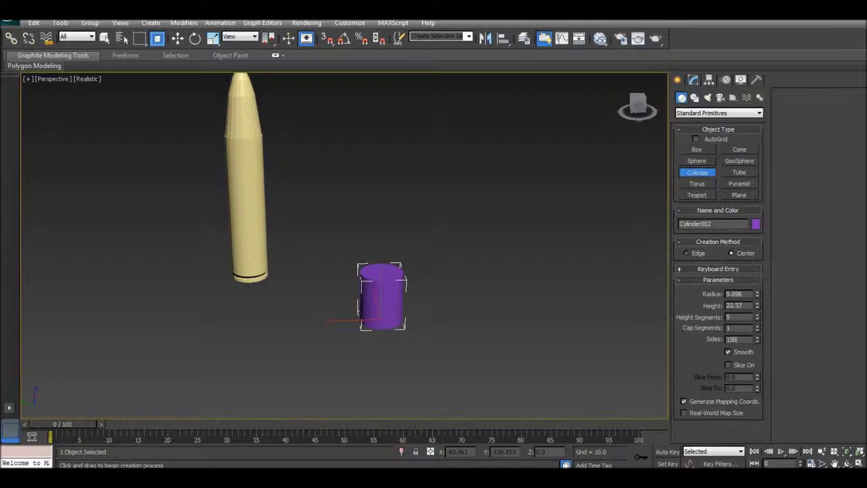
key(Return)
Step: Convert the second cylinder to an Editable Poly and activate polygon selection
middle_drag(343, 226, 354, 285)
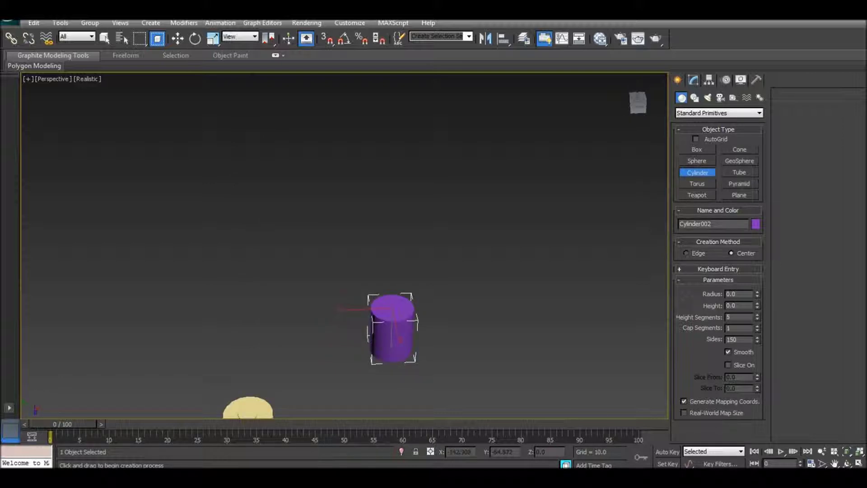
scroll(424, 370, up, 2)
middle_drag(424, 370, 325, 285)
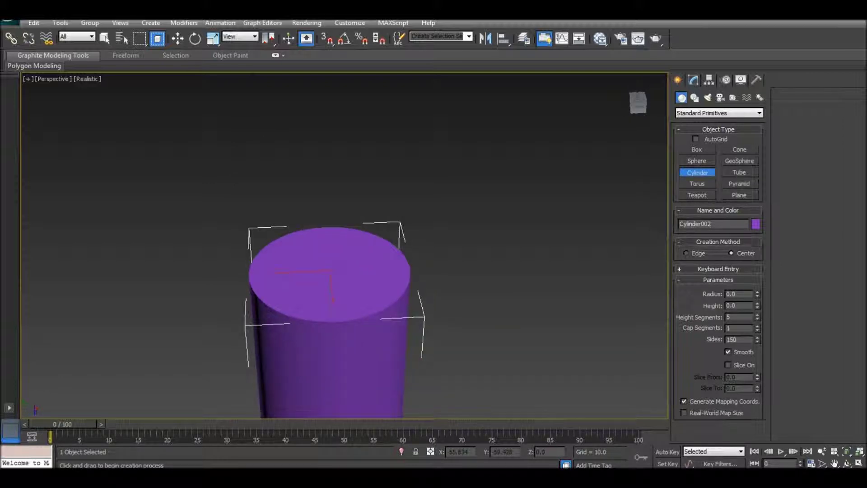
scroll(325, 284, down, 1)
key(r)
right_click(342, 319)
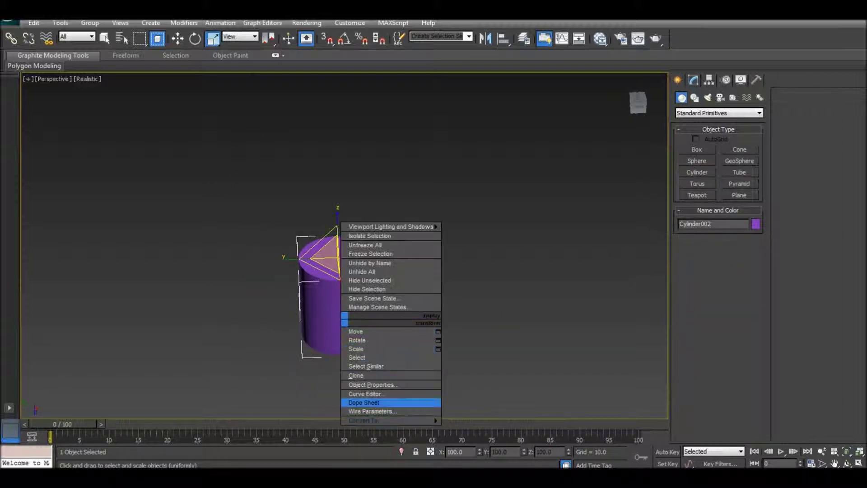
mouse_move(390, 420)
click(509, 429)
middle_drag(384, 343, 420, 373)
click(729, 232)
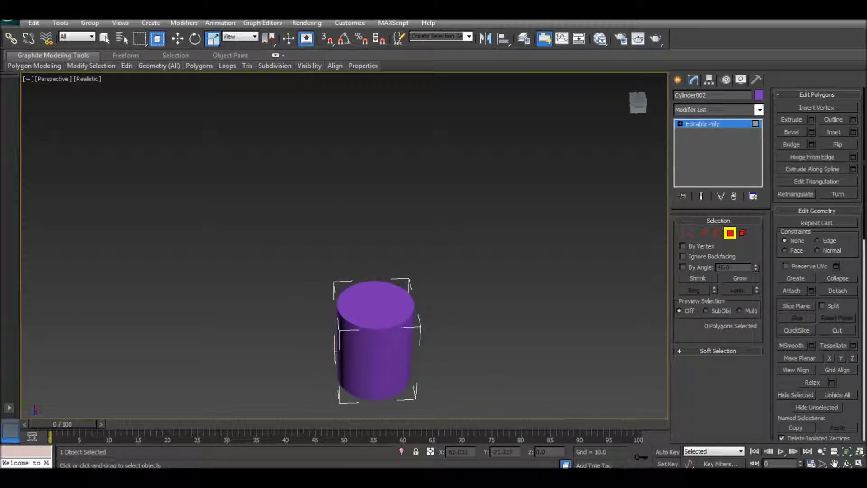
Step: Inset the second cylinder's cap polygon to a narrower circle and extrude it slightly outward
click(383, 298)
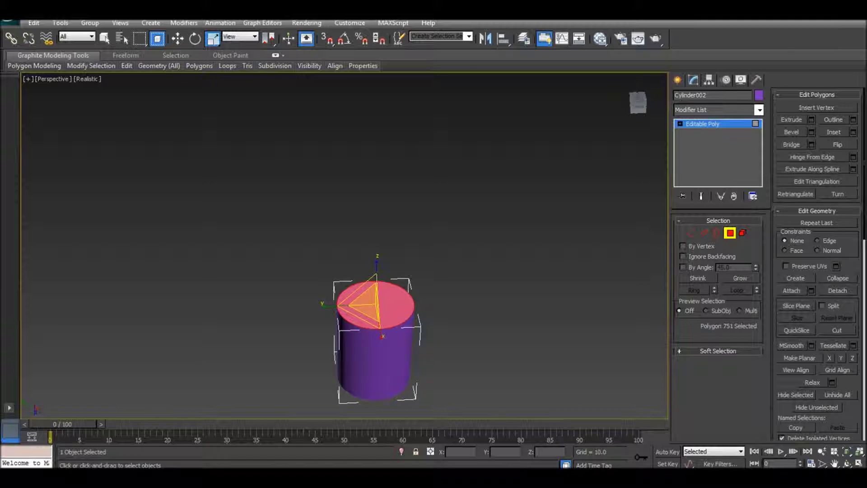
click(834, 131)
drag(375, 305, 375, 287)
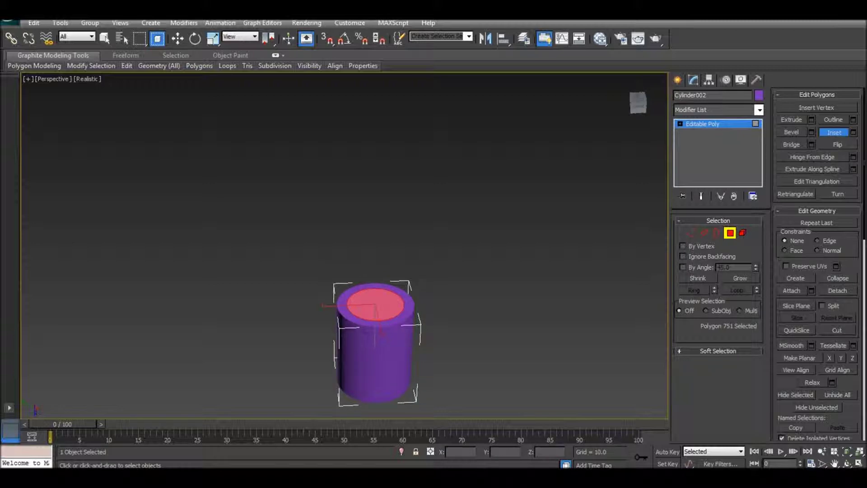
key(shift+e)
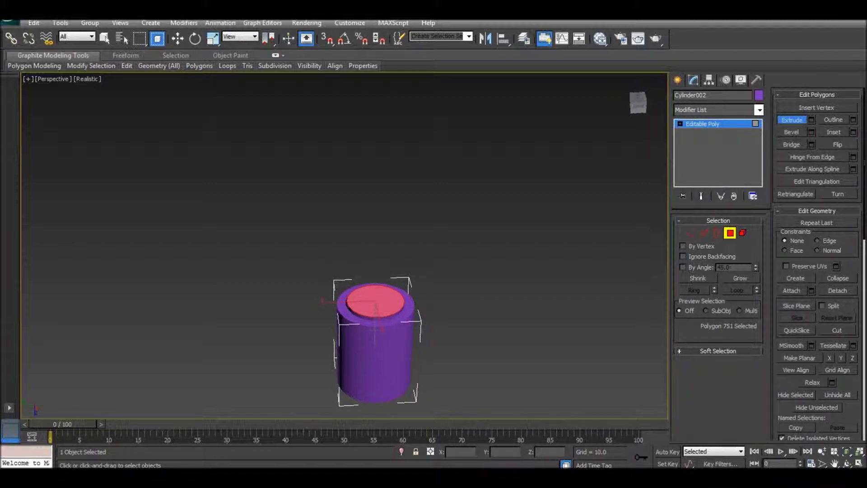
Step: Bevel the raised circle outward to the body's full width and extrude it into a thin rim disc
key(ctrl+shift+b)
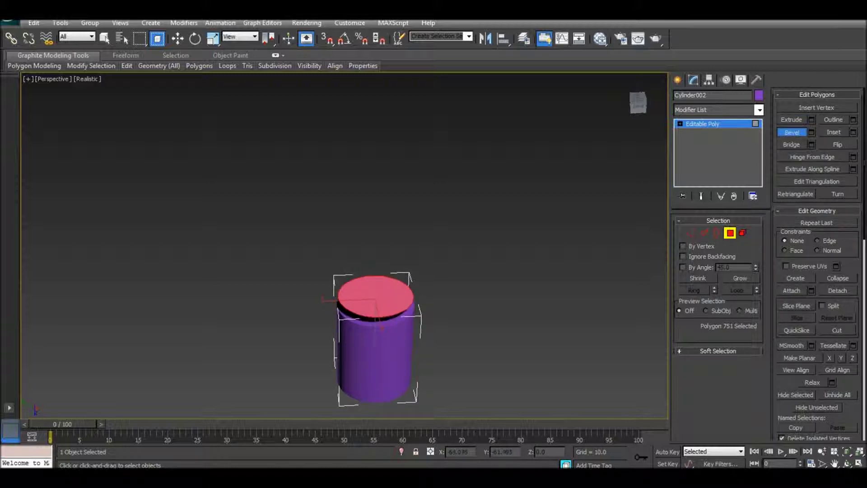
alt+middle_drag(375, 316, 395, 284)
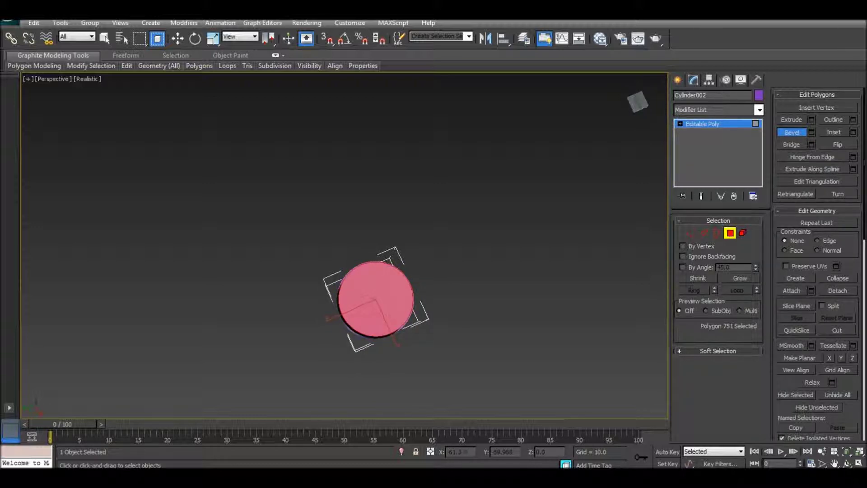
alt+middle_drag(395, 285, 406, 352)
middle_drag(375, 299, 363, 321)
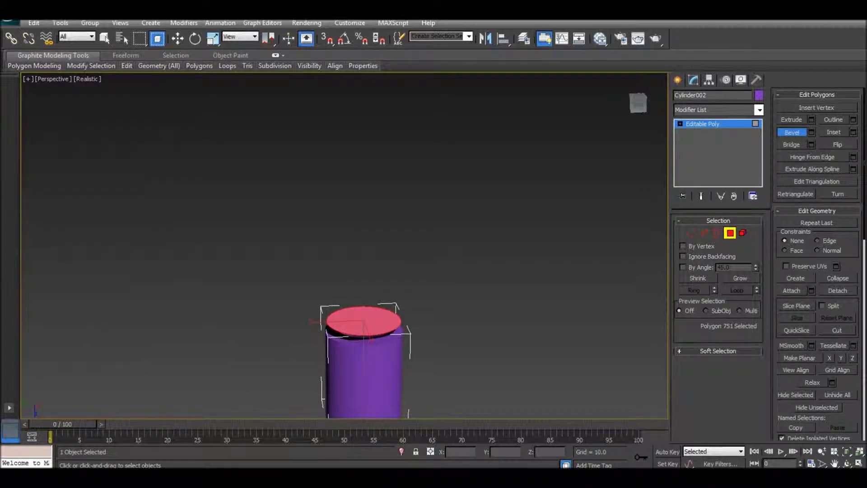
key(shift+e)
drag(364, 321, 363, 307)
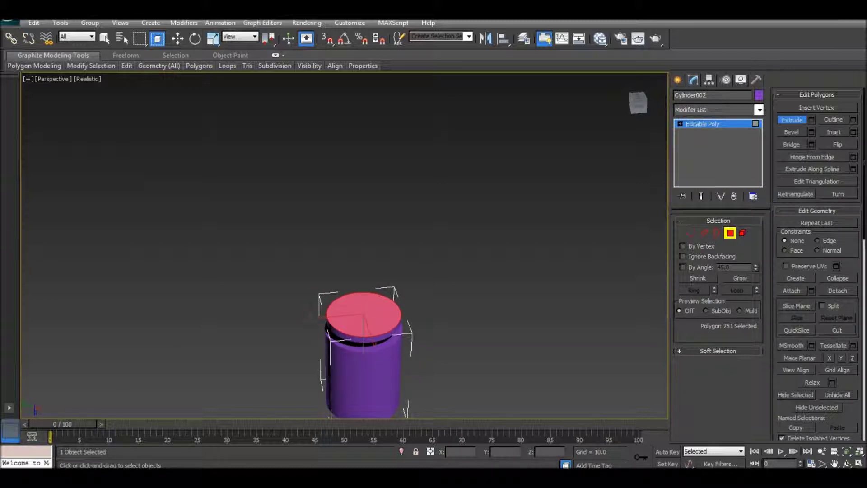
Step: Inset the rim disc's outer face, extrude the inset polygon, and clear the polygon selection
key(shift+i)
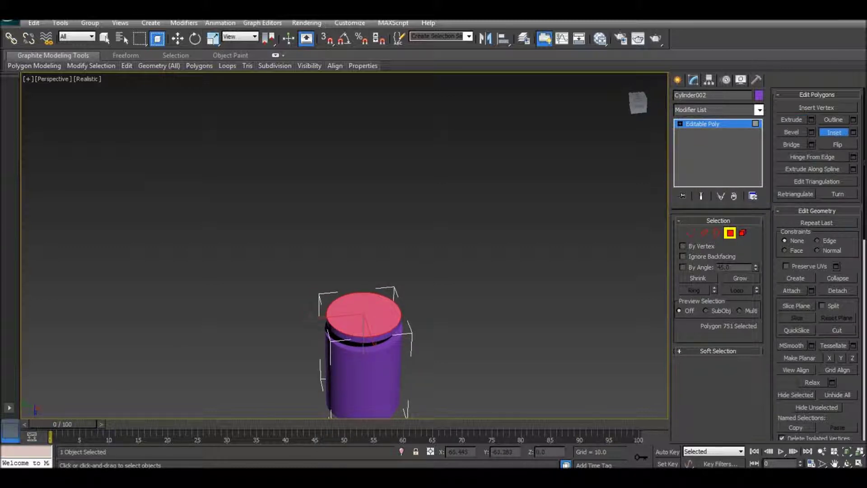
drag(363, 307, 363, 314)
key(shift+e)
key(ctrl+d)
Step: Inset the cap polygon at the second cylinder's opposite, plain end by a small amount
alt+middle_drag(361, 226, 382, 291)
scroll(361, 271, up, 2)
middle_drag(361, 244, 334, 244)
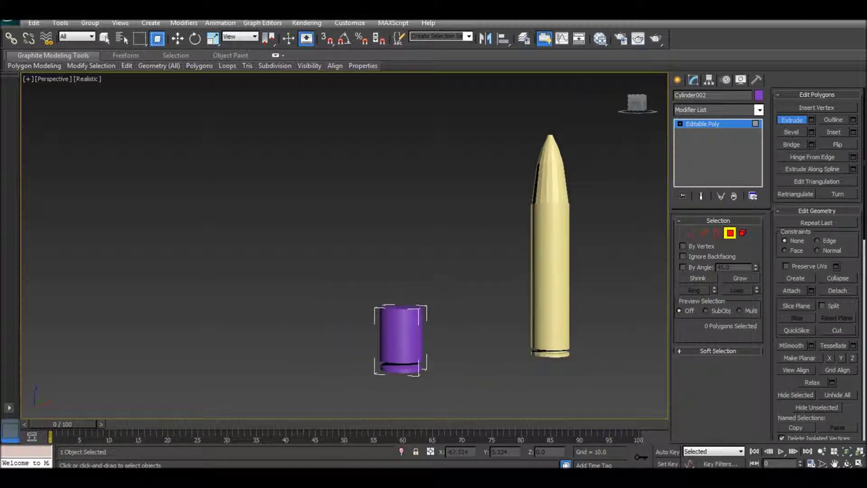
scroll(433, 271, up, 5)
alt+middle_drag(362, 271, 361, 265)
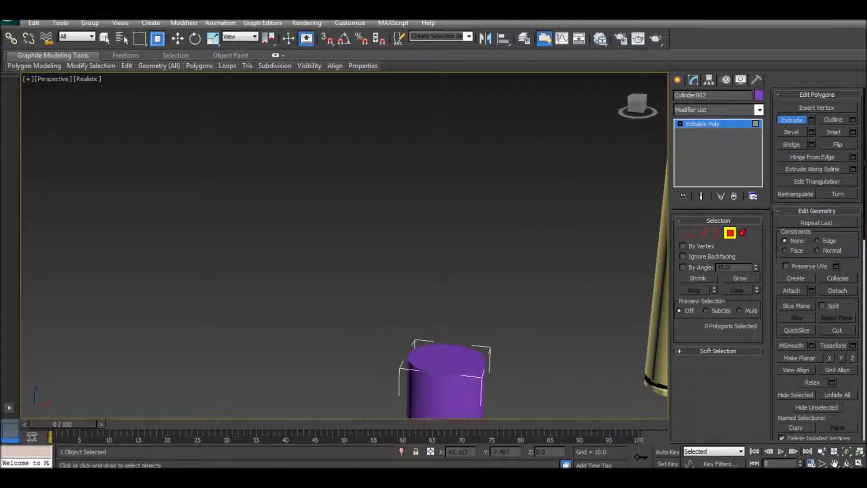
click(446, 358)
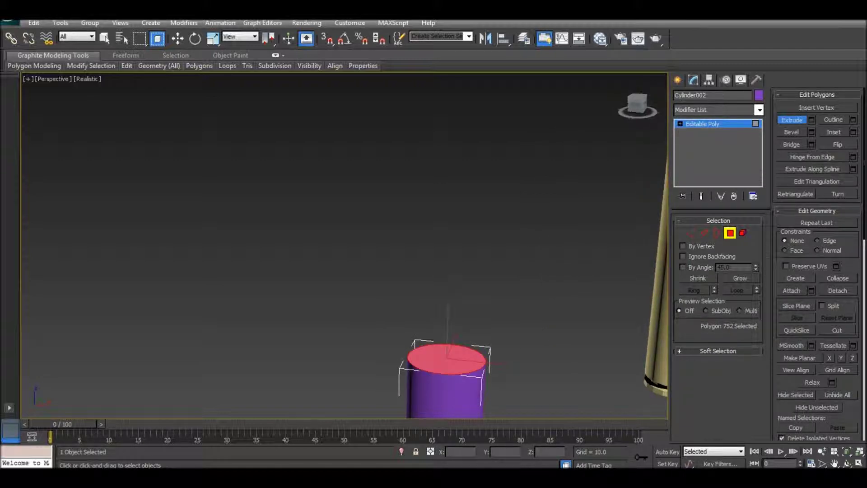
click(834, 132)
drag(446, 358, 447, 361)
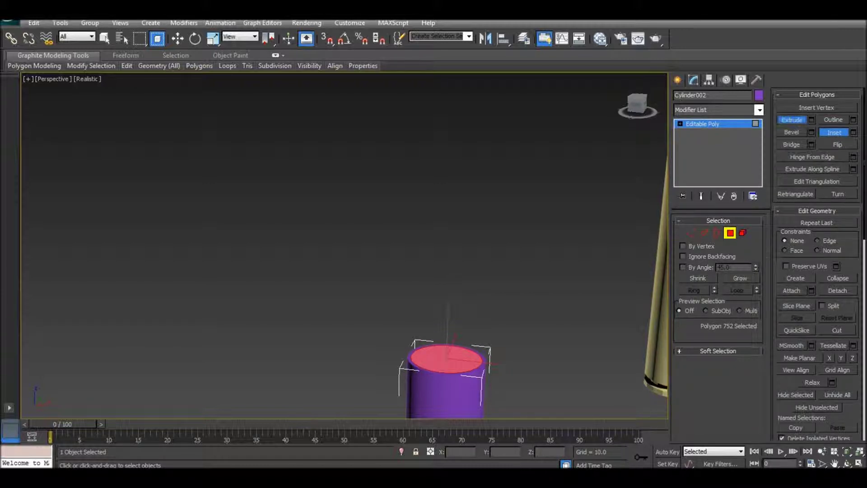
Step: Extrude the inset cap polygon at the second cylinder's plain end outward a little and scale it slightly narrower
click(792, 120)
key(r)
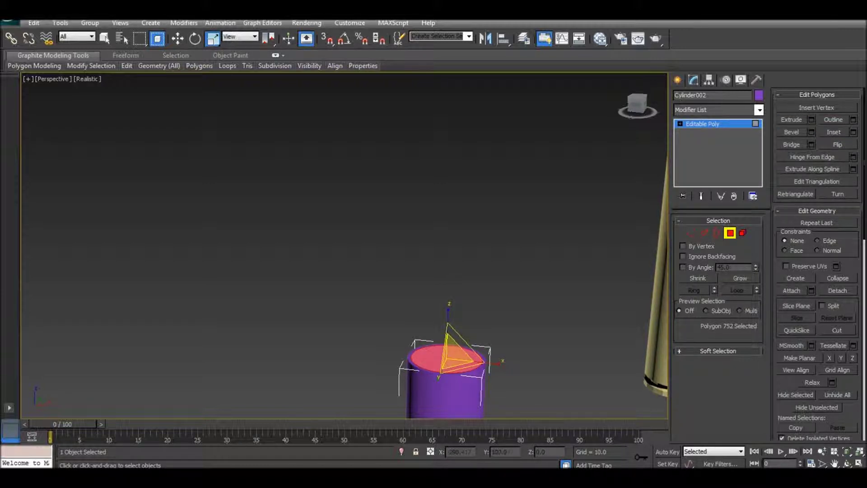
click(792, 119)
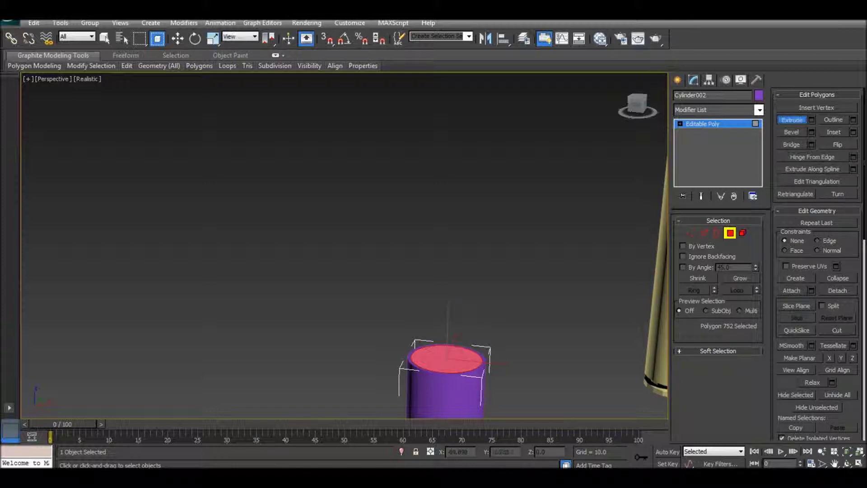
drag(447, 359, 447, 340)
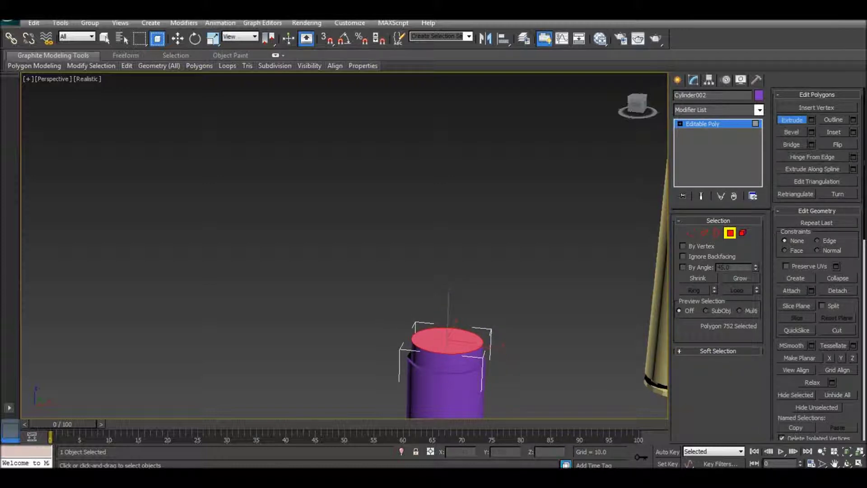
key(r)
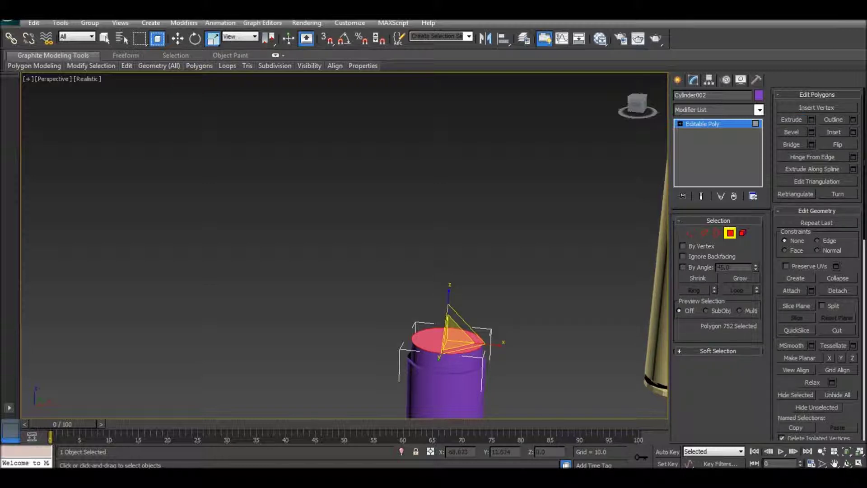
drag(456, 336, 456, 345)
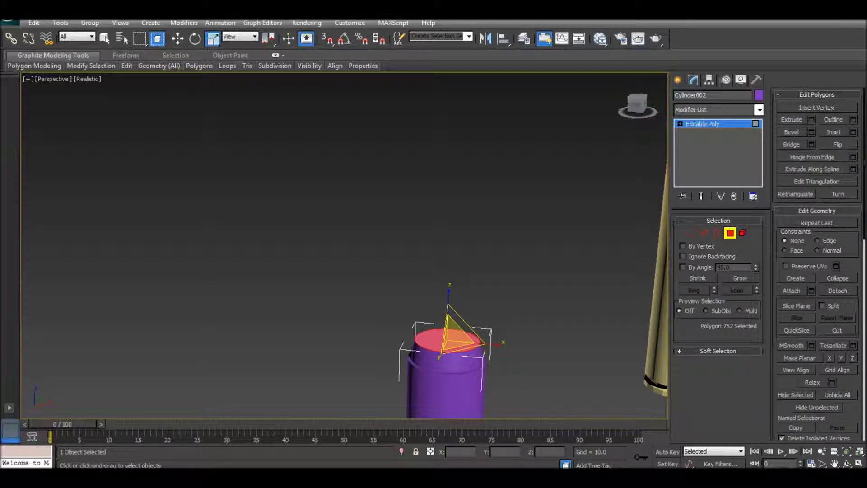
Step: Extrude the narrowed cap polygon again by a shorter amount and scale it down slightly to continue the taper
key(shift+e)
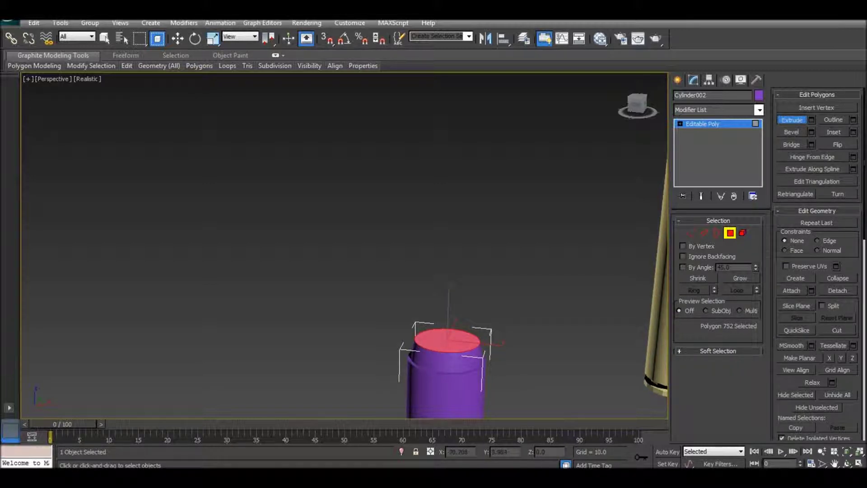
drag(447, 337, 447, 328)
key(r)
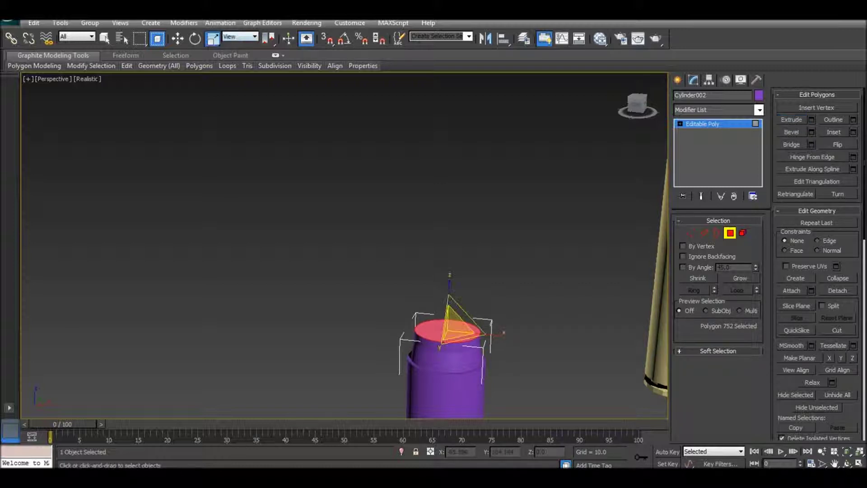
mouse_move(459, 319)
mouse_down()
mouse_move(459, 329)
mouse_move(447, 308)
mouse_up()
Step: Extrude the cap polygon farther out, scale it down to a small blunt tip, and clear the polygon selection
click(791, 119)
key(r)
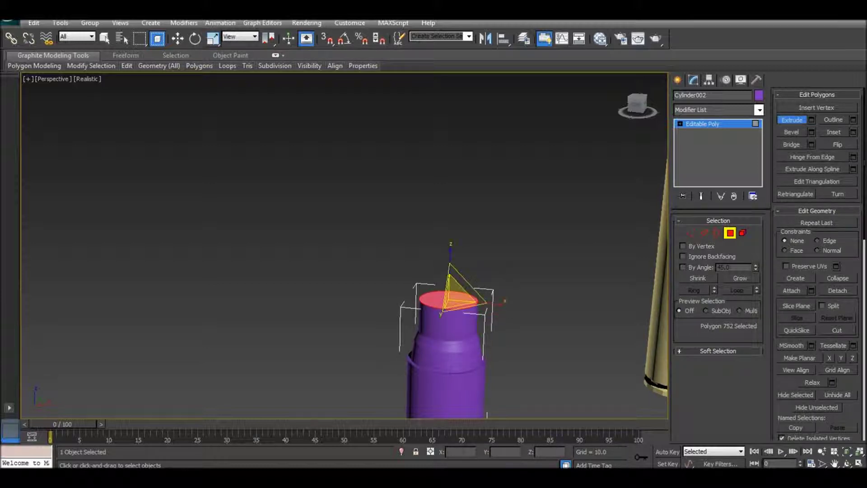
drag(456, 298, 456, 339)
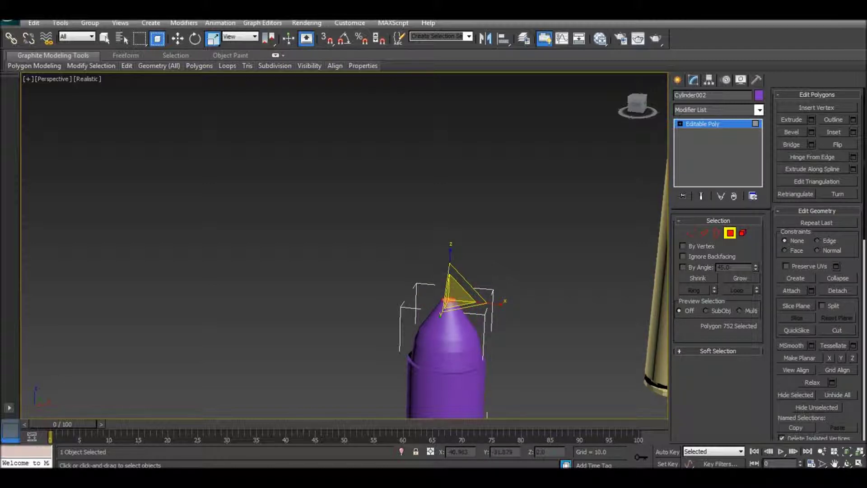
key(ctrl+d)
scroll(343, 253, down, 5)
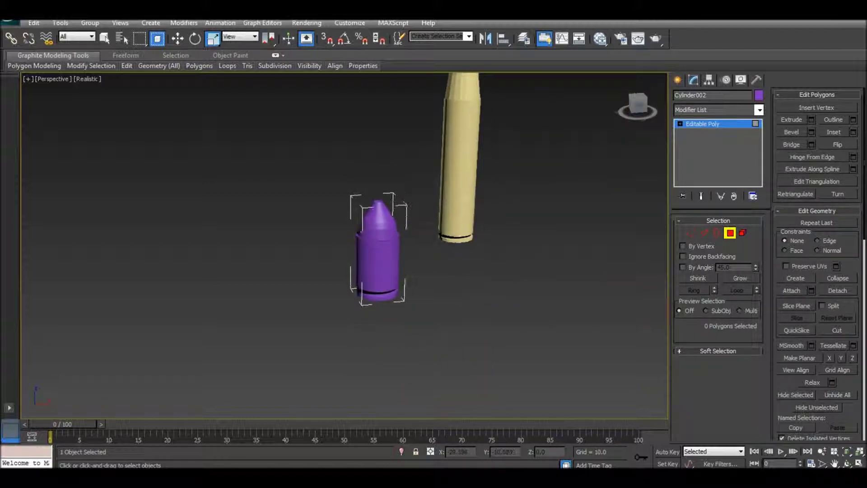
scroll(397, 253, up, 4)
scroll(407, 176, up, 1)
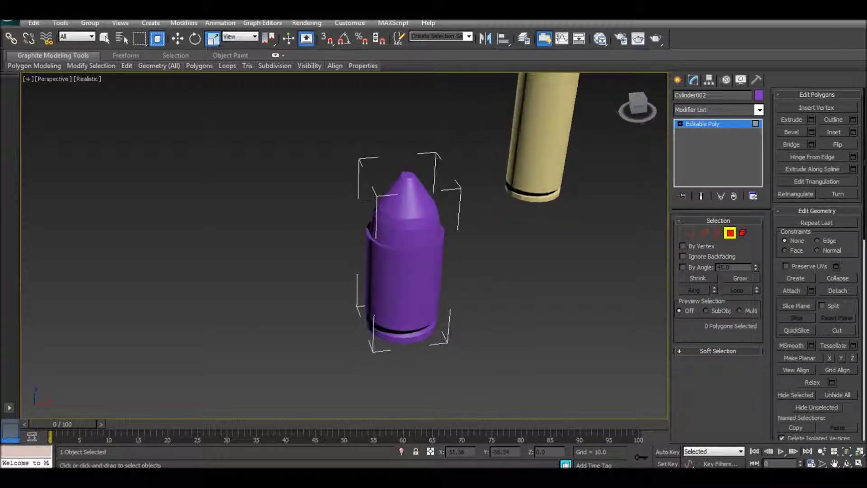
click(407, 176)
drag(407, 175, 403, 188)
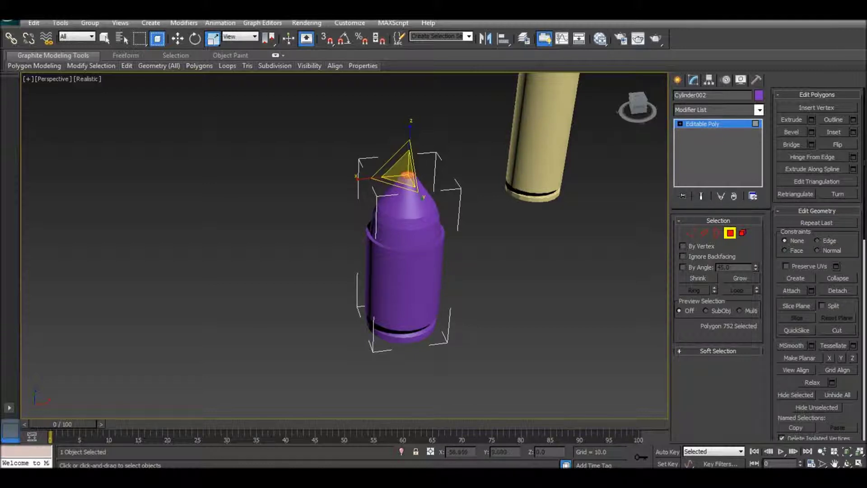
key(ctrl+alt+c)
drag(388, 165, 423, 192)
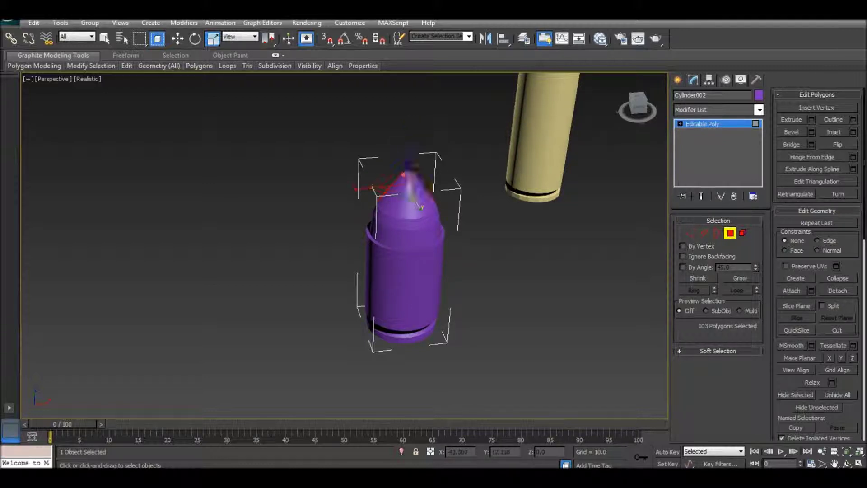
alt+middle_drag(407, 225, 506, 226)
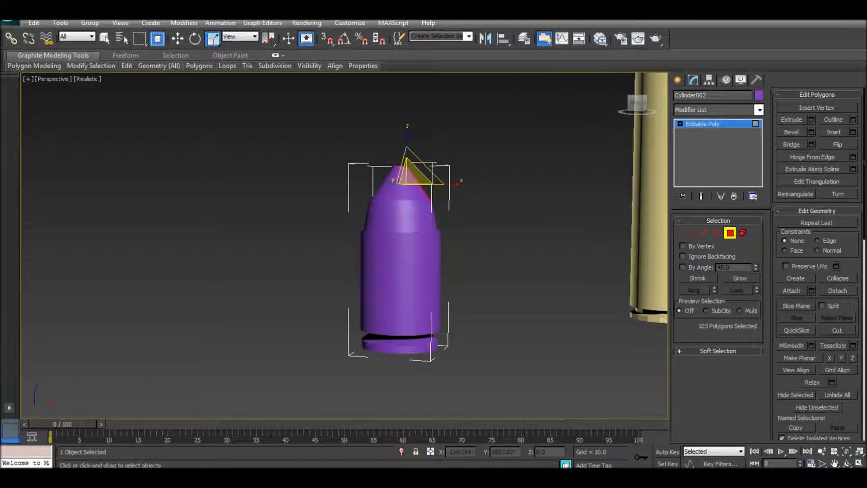
drag(339, 153, 450, 190)
alt+middle_drag(407, 225, 389, 226)
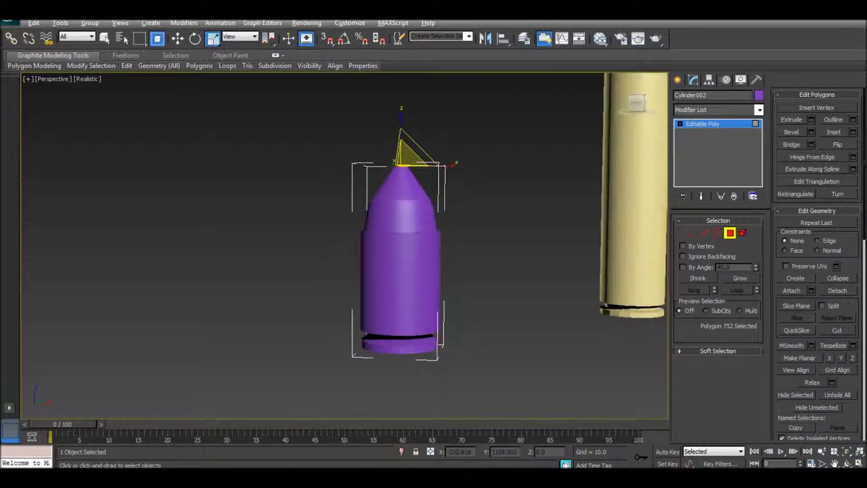
drag(500, 199, 500, 199)
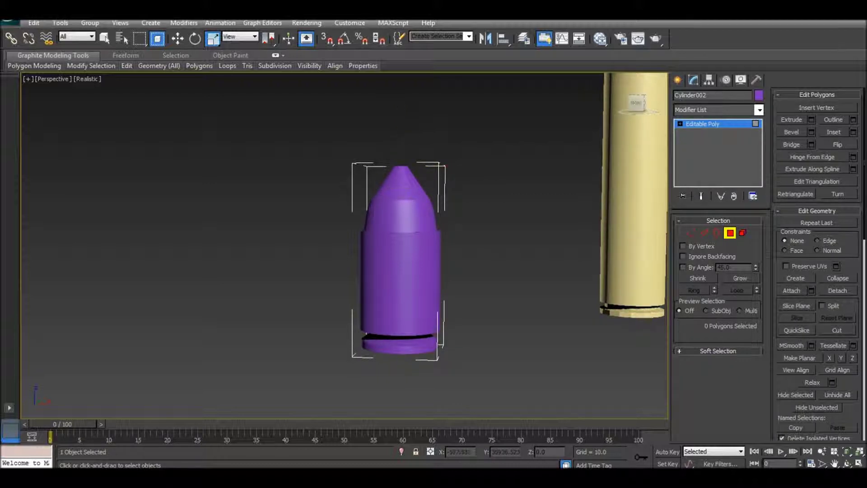
alt+middle_drag(407, 226, 280, 226)
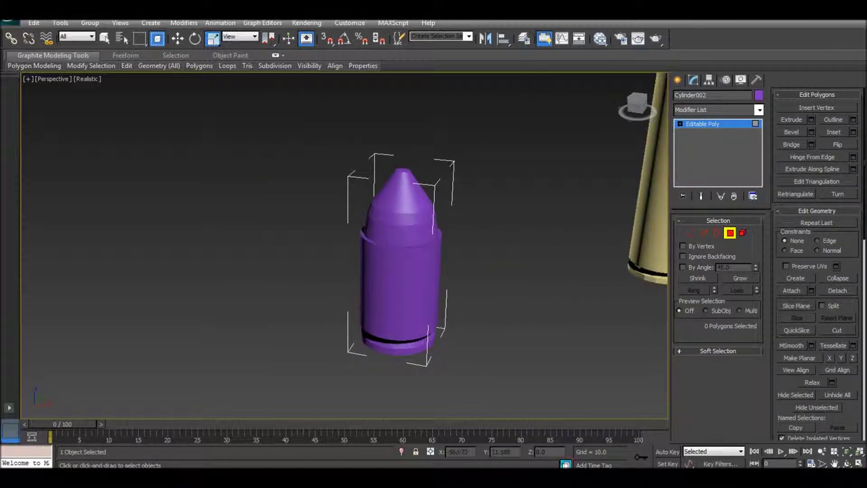
drag(324, 157, 511, 171)
drag(512, 199, 512, 199)
alt+middle_drag(512, 199, 501, 221)
drag(366, 141, 493, 199)
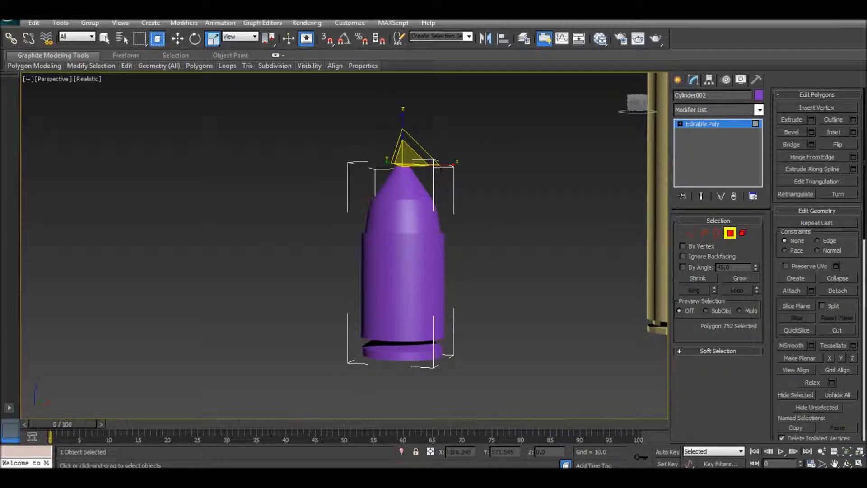
key(ctrl+d)
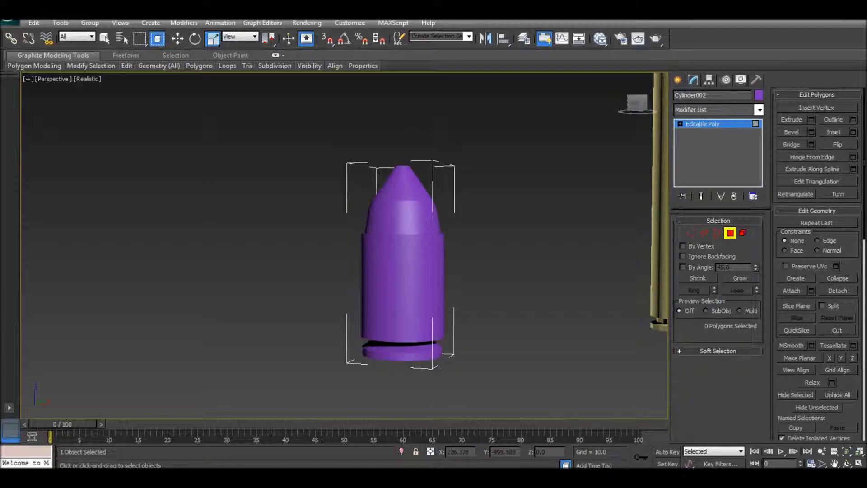
click(405, 174)
click(398, 173)
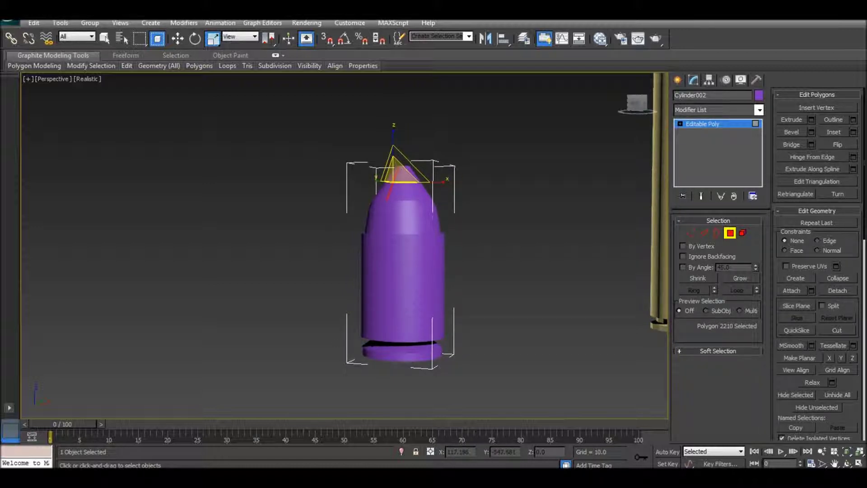
Step: Select the small polygon at the bullet's tip, lower it about 4.6 units along Z, and clear the selection
click(404, 165)
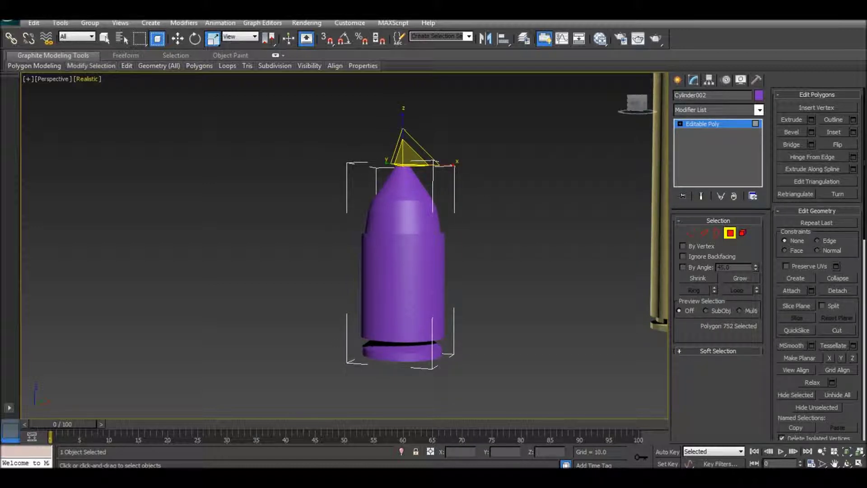
key(q)
drag(329, 130, 478, 197)
alt+middle_drag(407, 226, 298, 230)
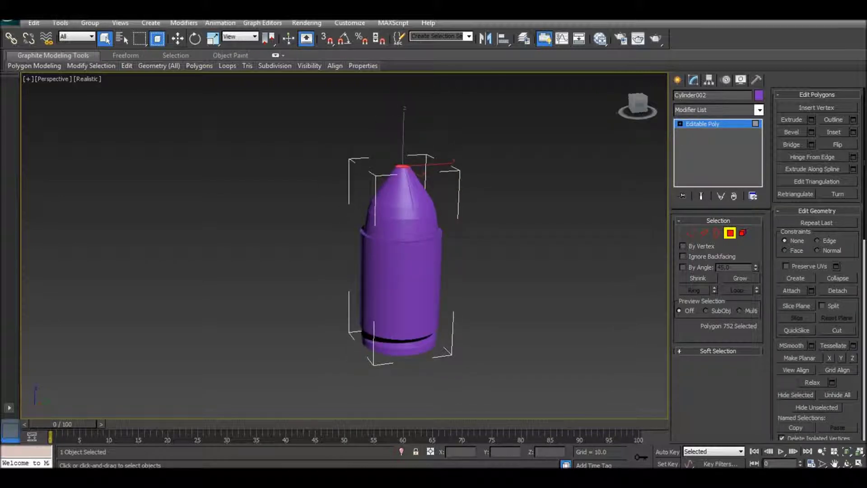
key(w)
drag(404, 135, 403, 157)
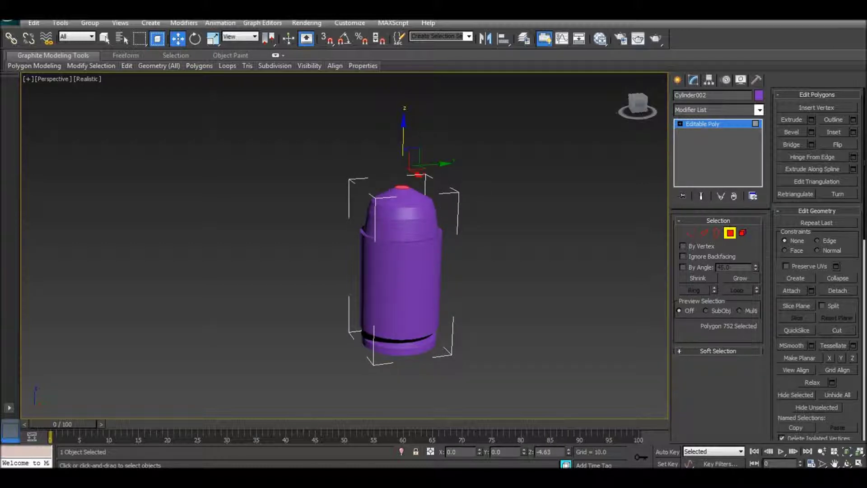
key(ctrl+d)
Step: Leave polygon editing, try NURMS smoothing on the short cartridge, and switch the smoothing back off
alt+middle_drag(519, 271, 530, 244)
key(4)
right_click(390, 269)
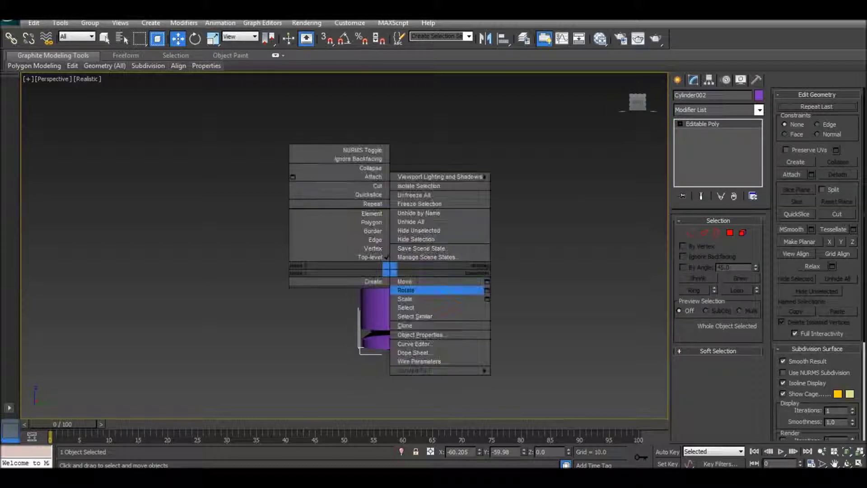
click(362, 150)
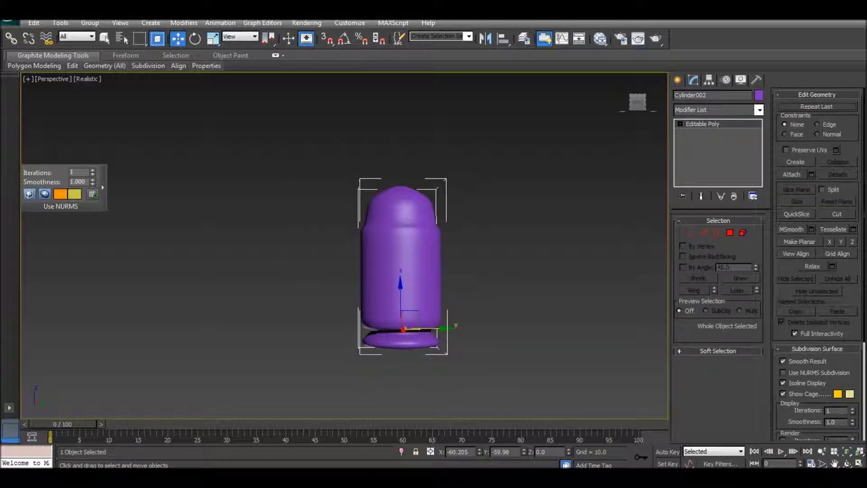
right_click(381, 239)
click(361, 124)
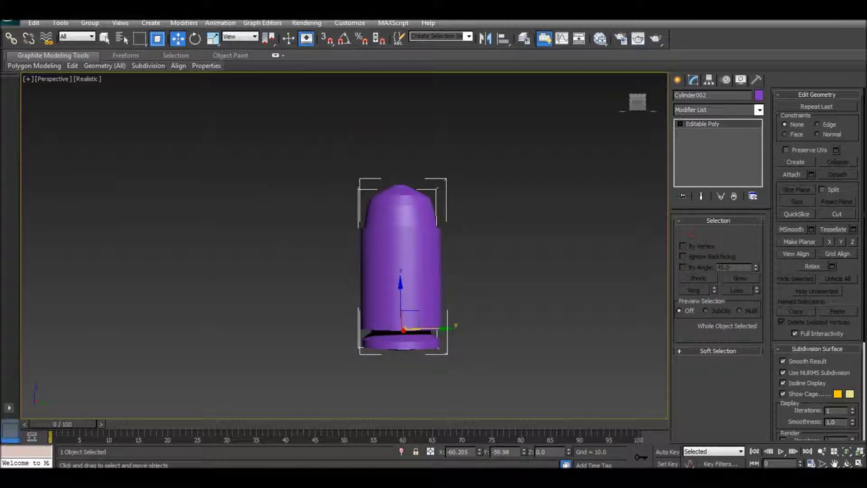